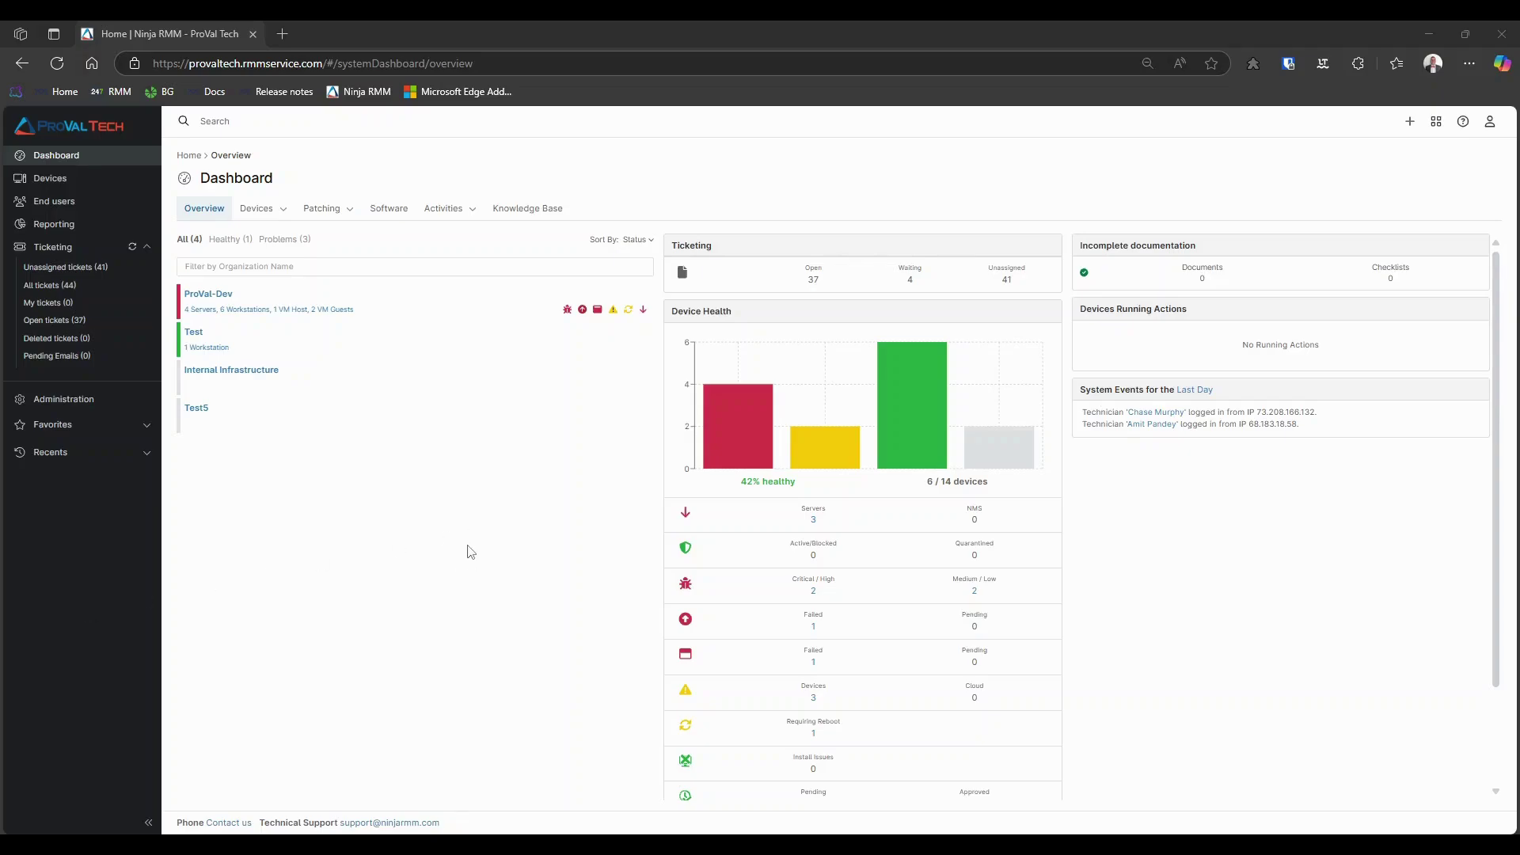
Go to Administration > Apps and look through the installed apps list.
left_click(101, 398)
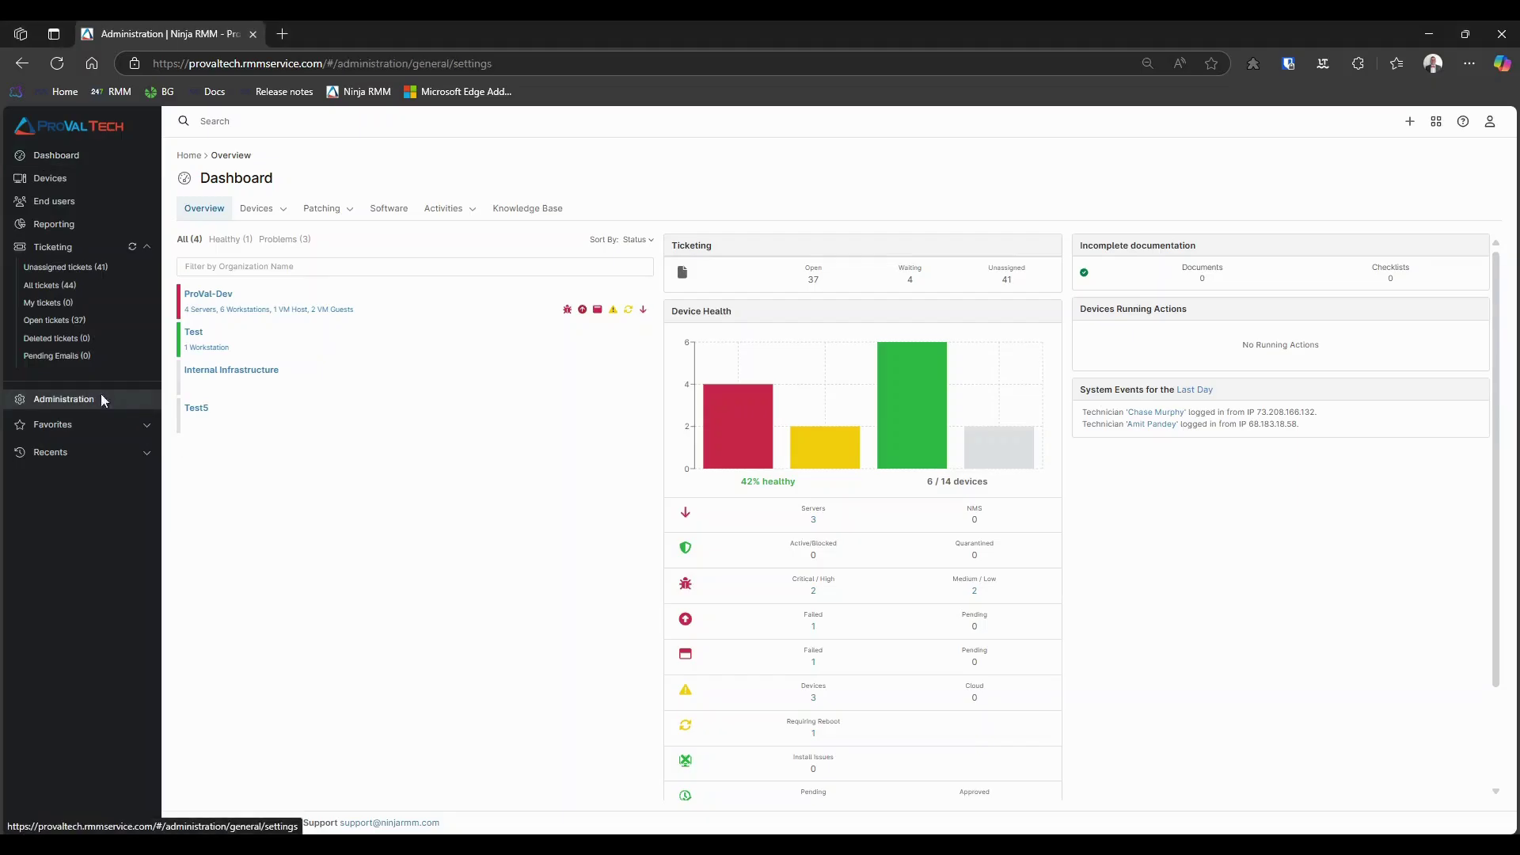
left_click(142, 369)
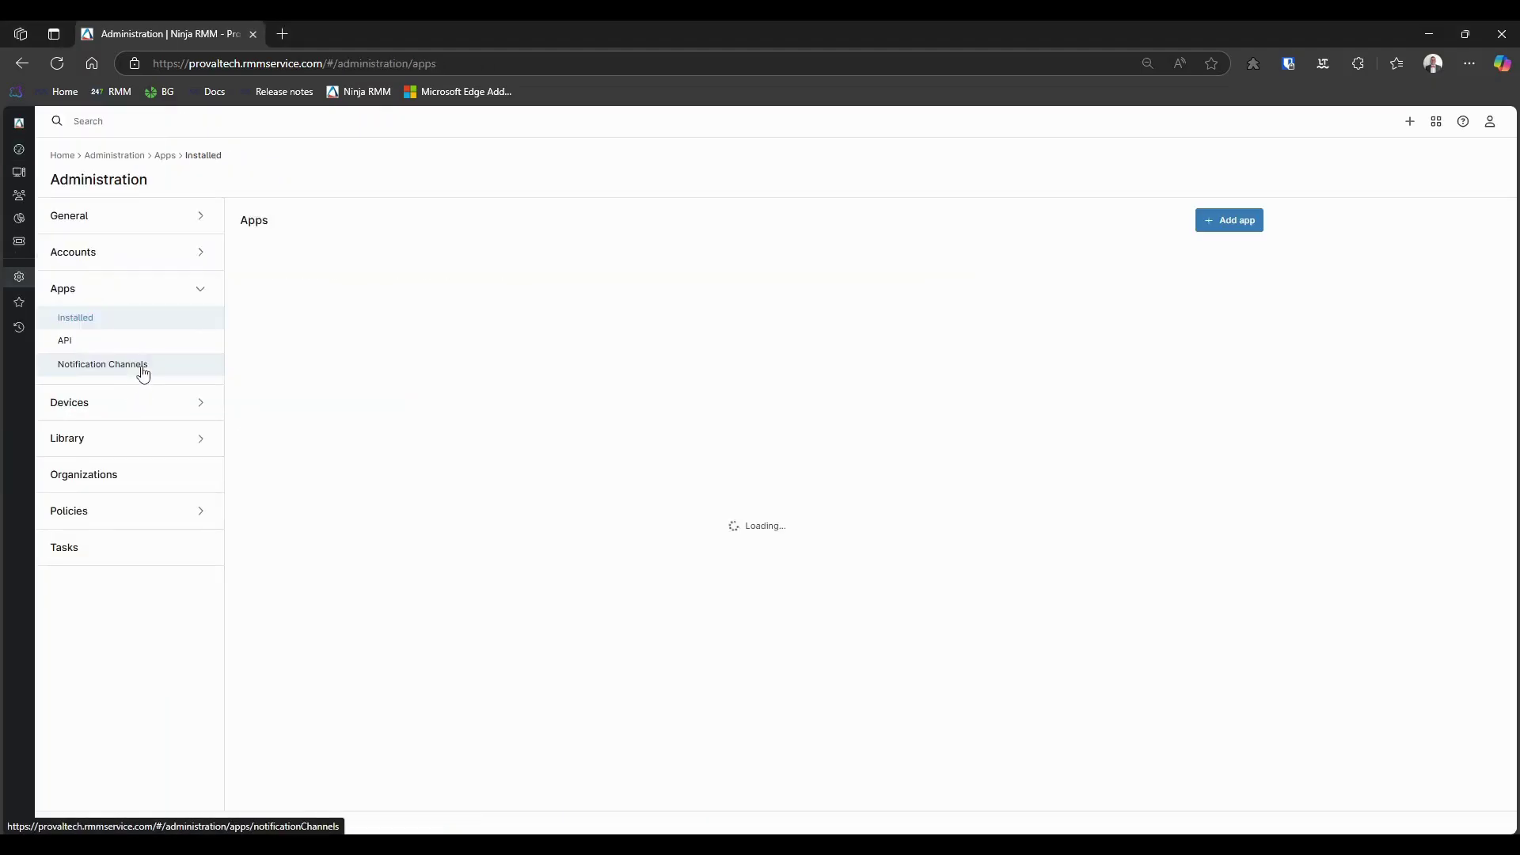
scroll(1130, 551, "down", 2)
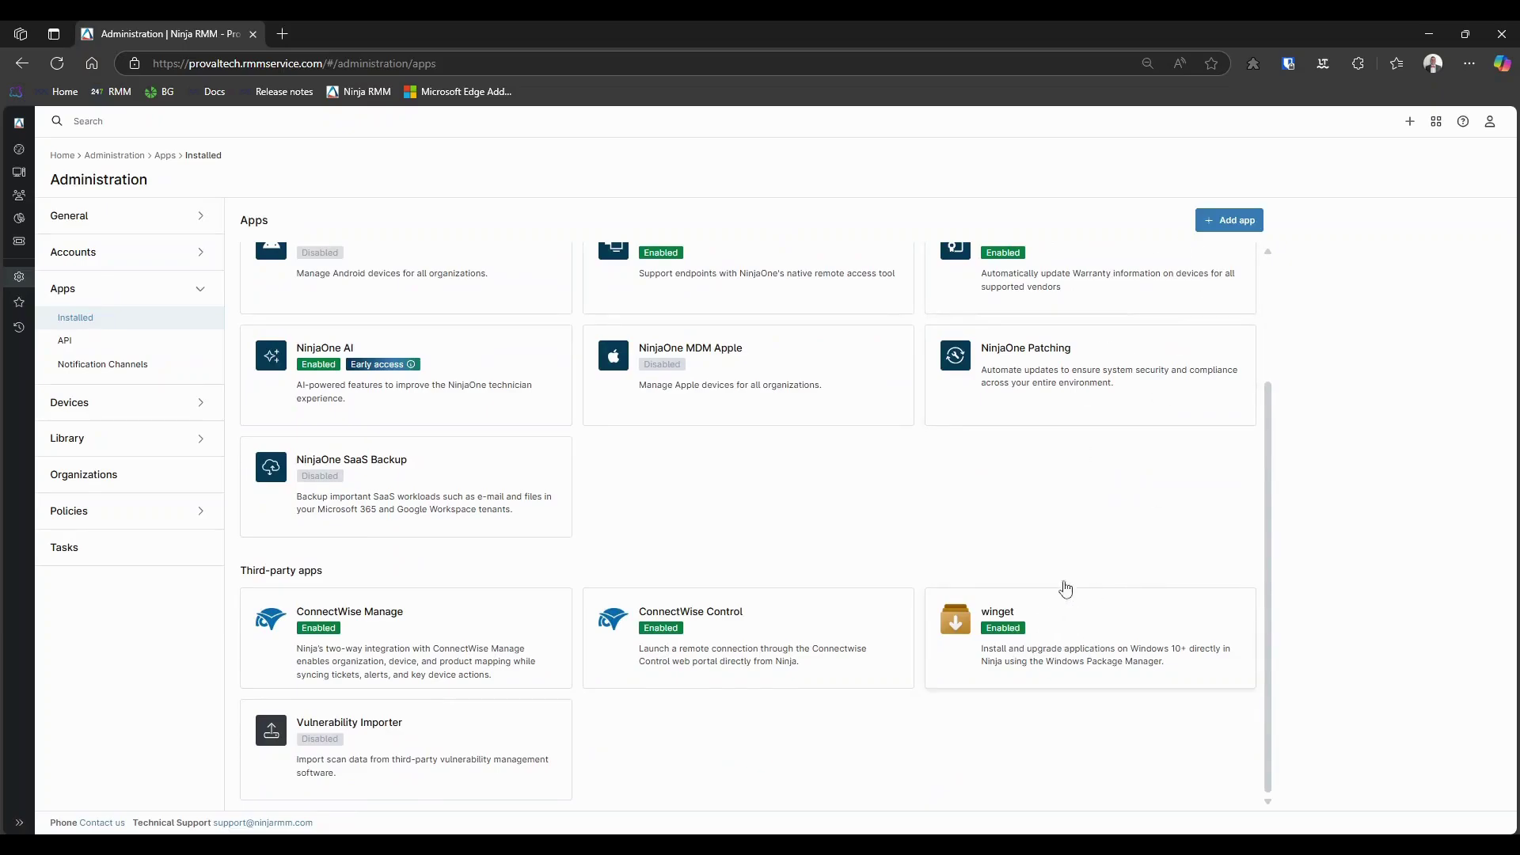
Browse the Add app integrations, then open the winget app's details showing it Enabled.
left_click(1235, 221)
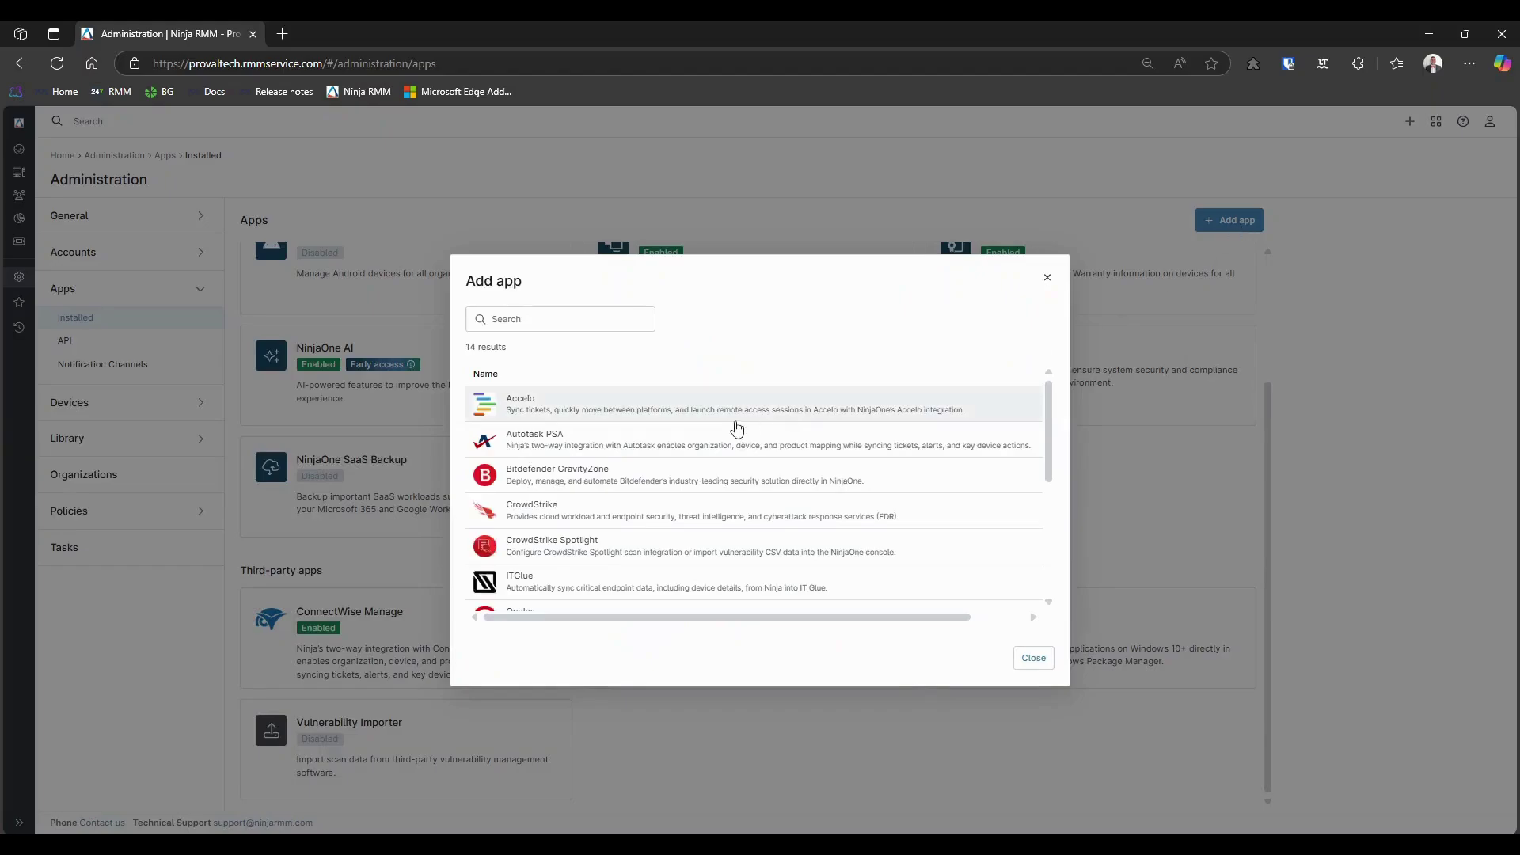
scroll(681, 434, "down", 2)
scroll(679, 437, "up", 2)
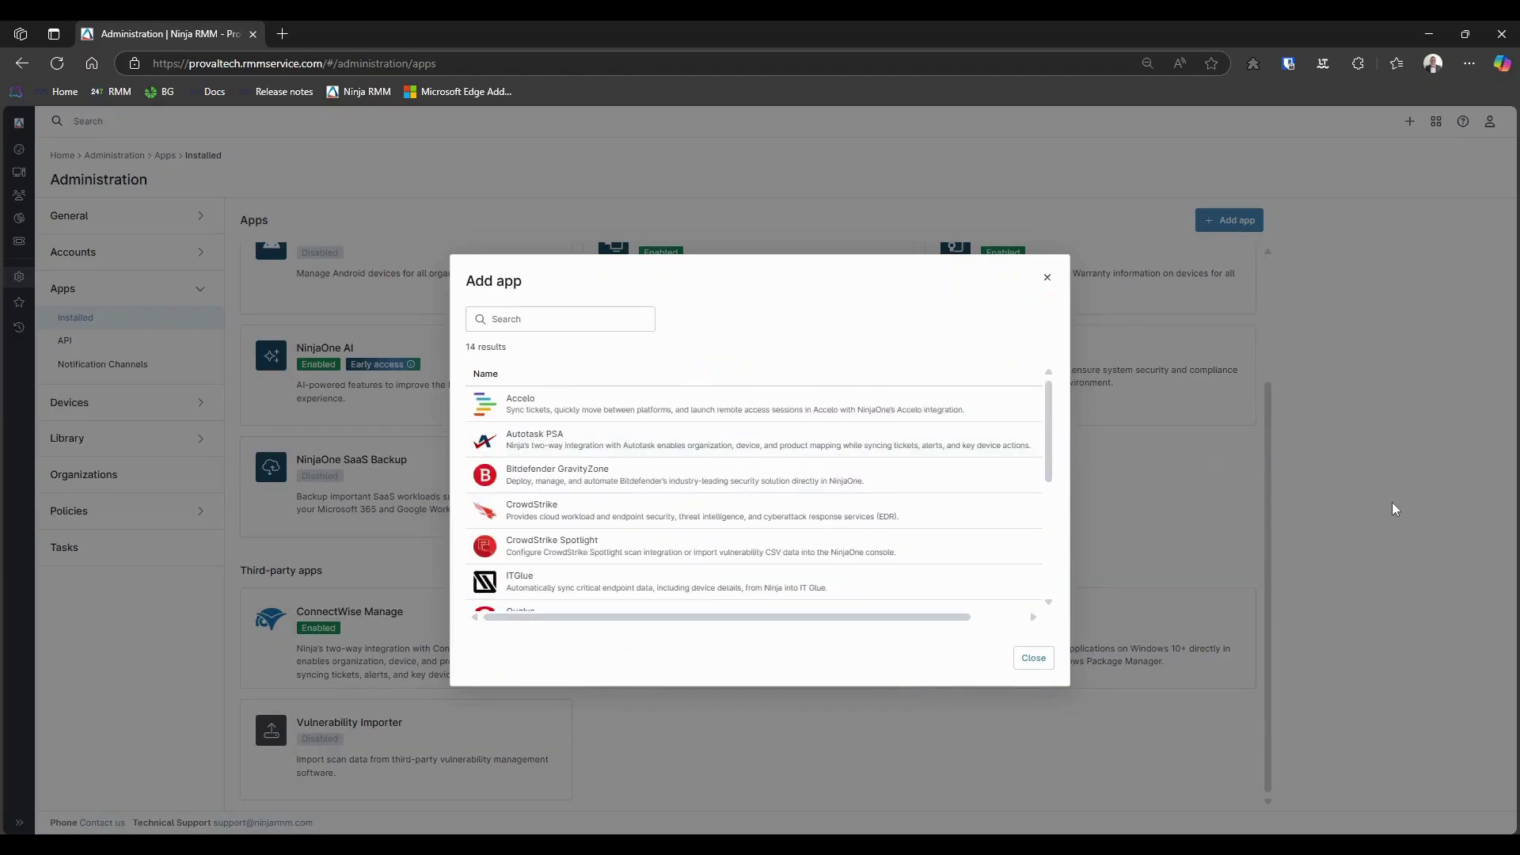
left_click(1048, 281)
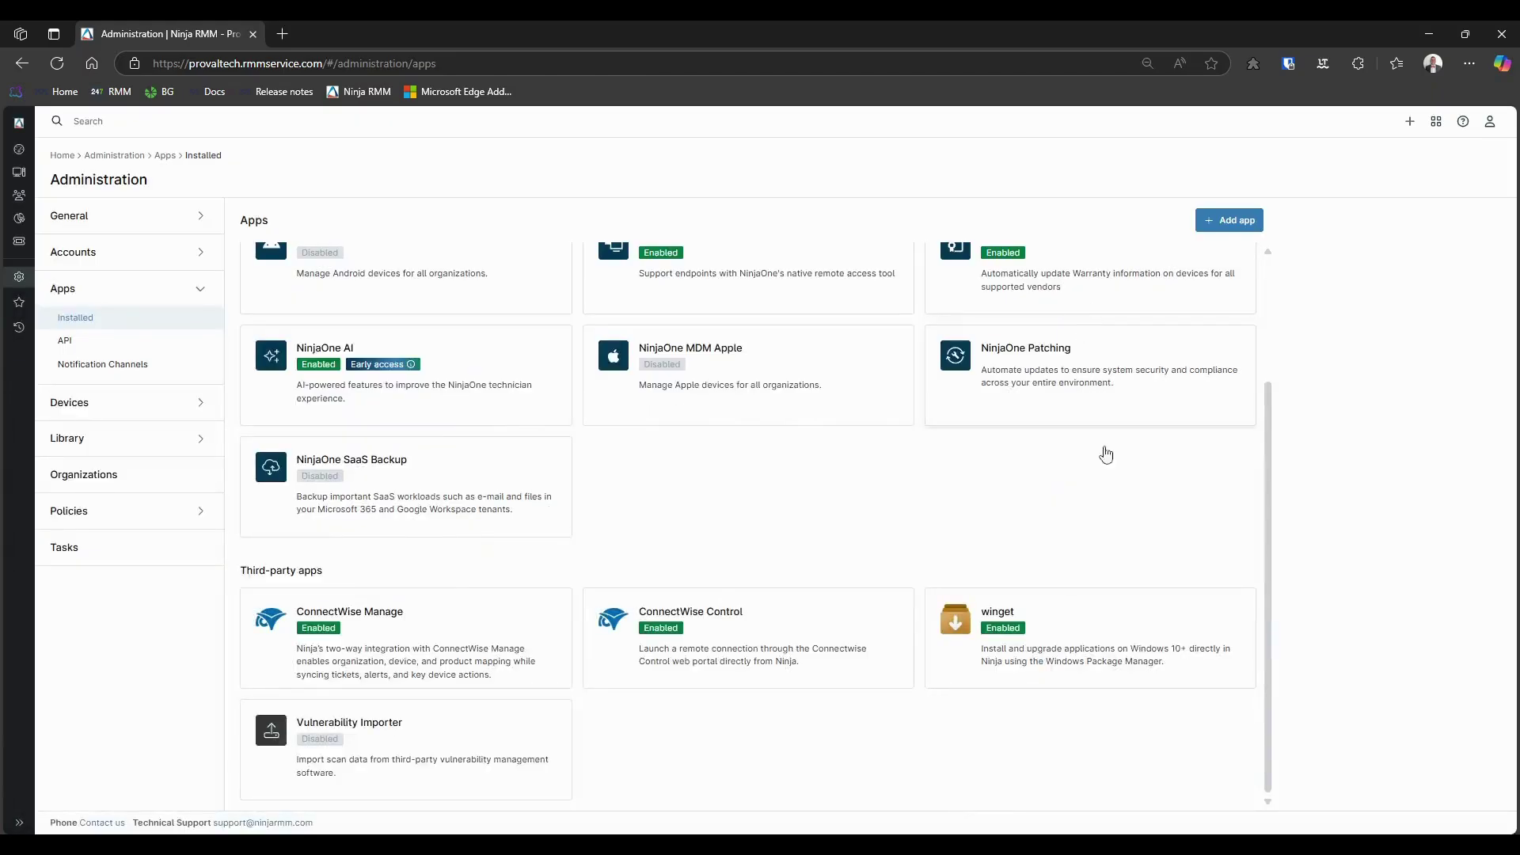
left_click(1075, 634)
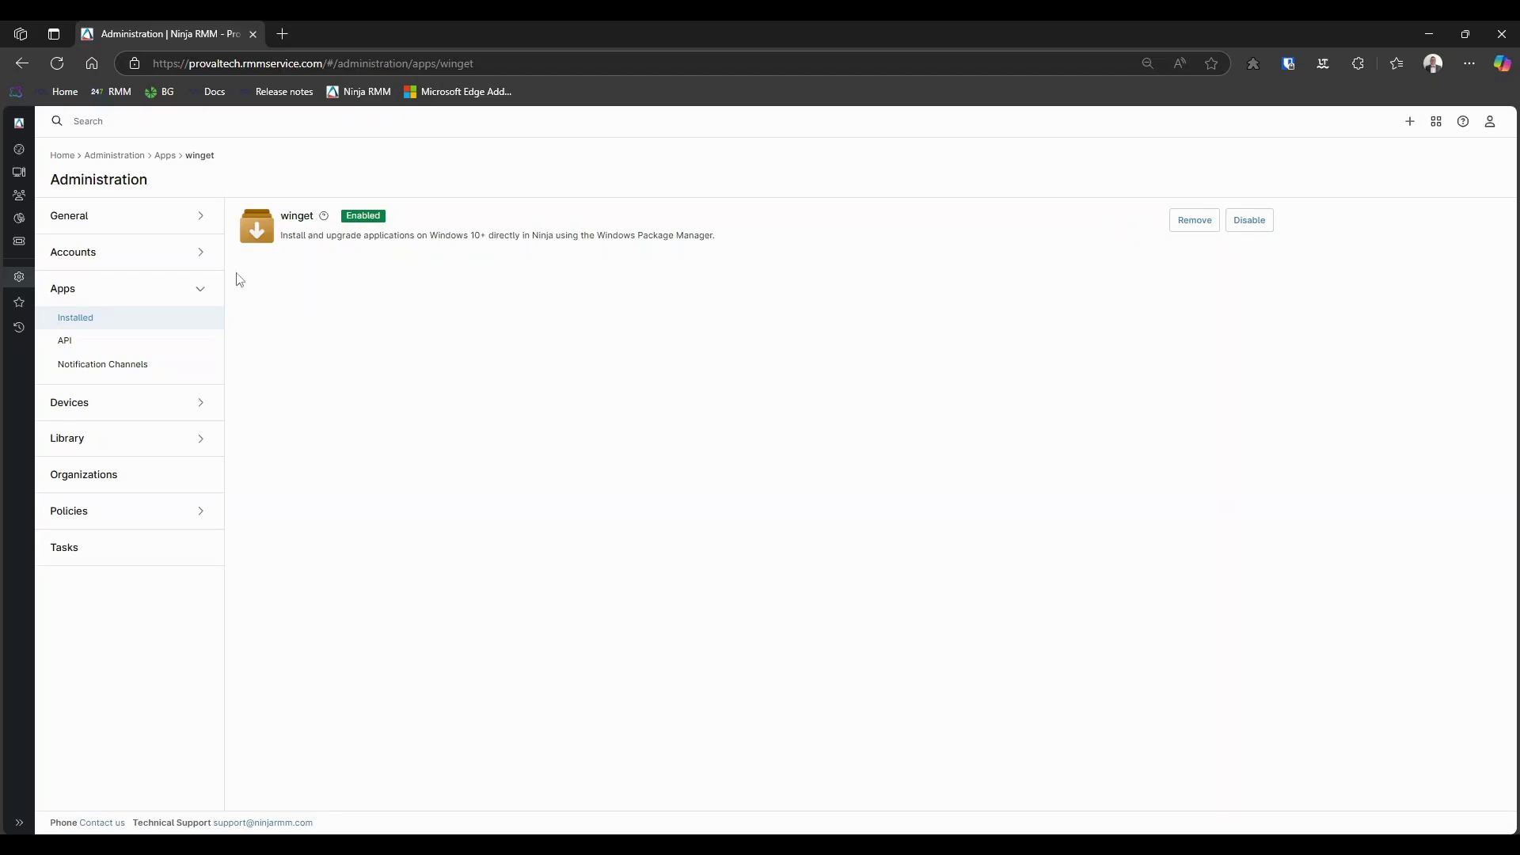
Open Windows Workstation agent policy's Software settings and review the 12:00 PM scan and 2:00 PM update schedules.
left_click(198, 520)
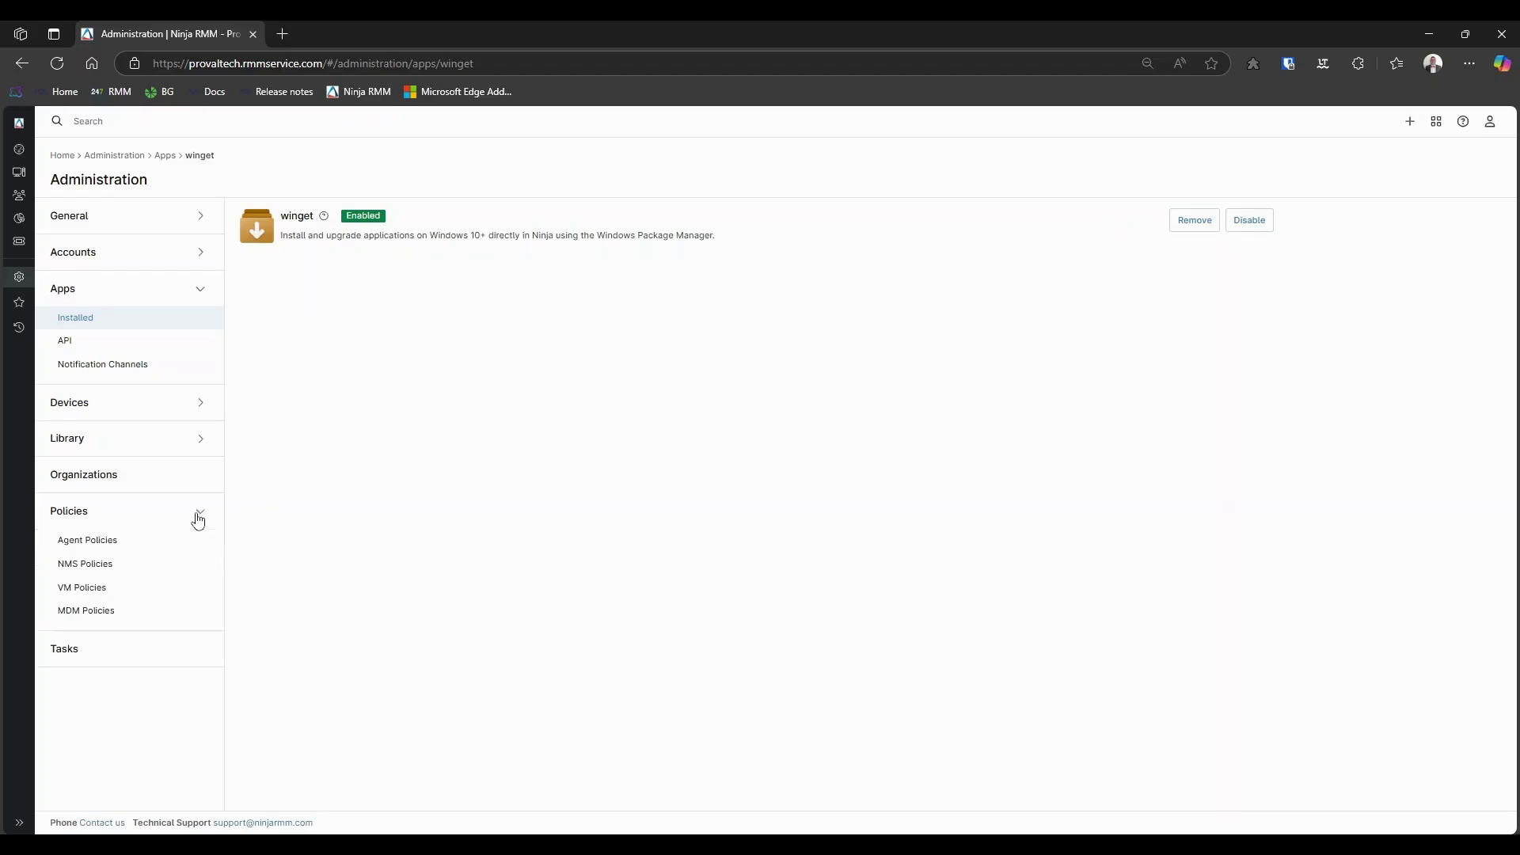
left_click(95, 542)
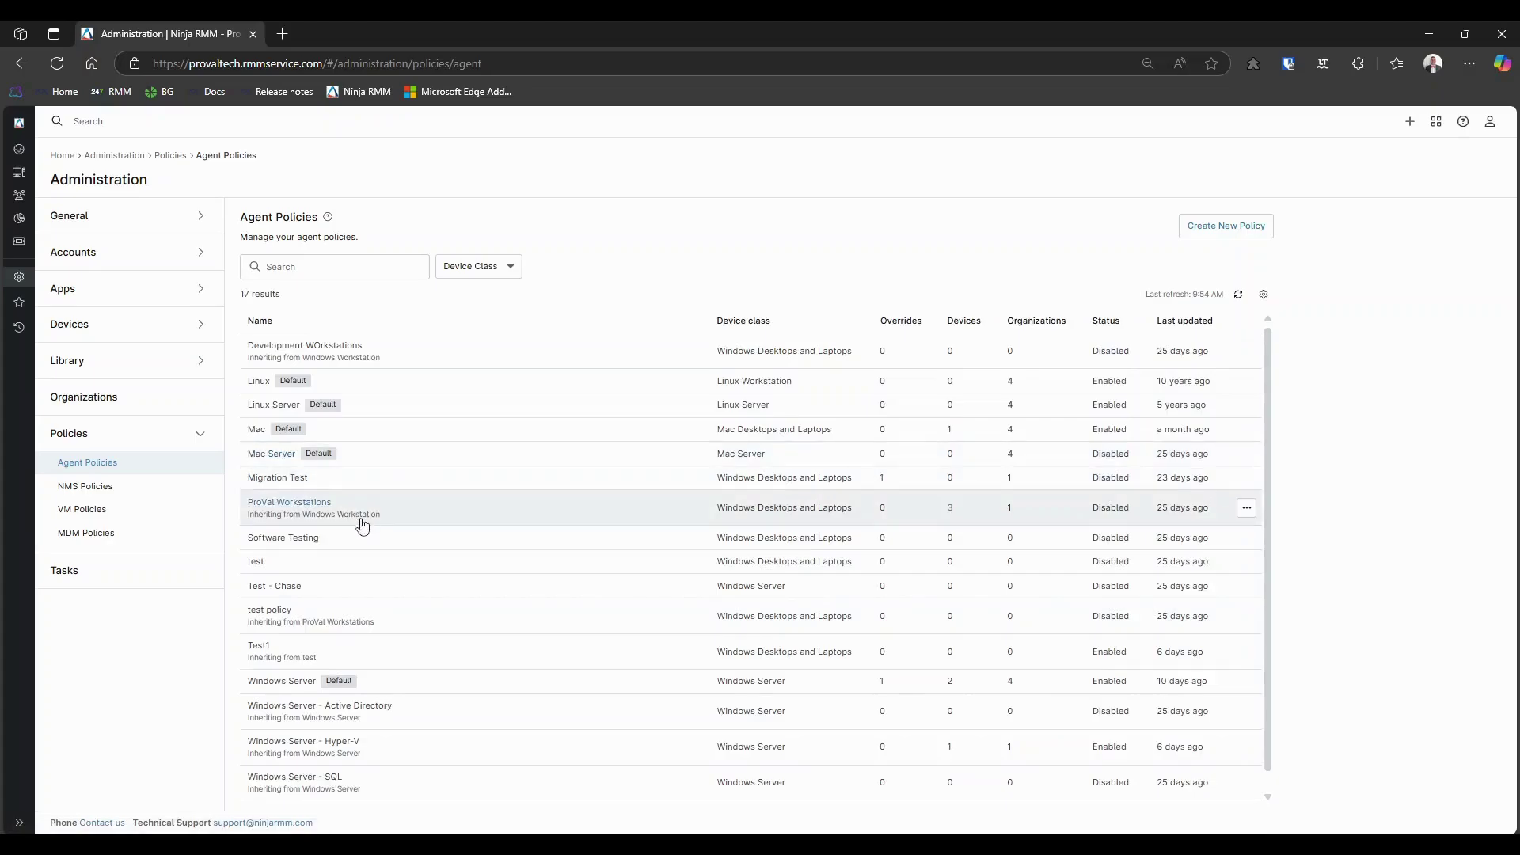
scroll(417, 729, "down", 1)
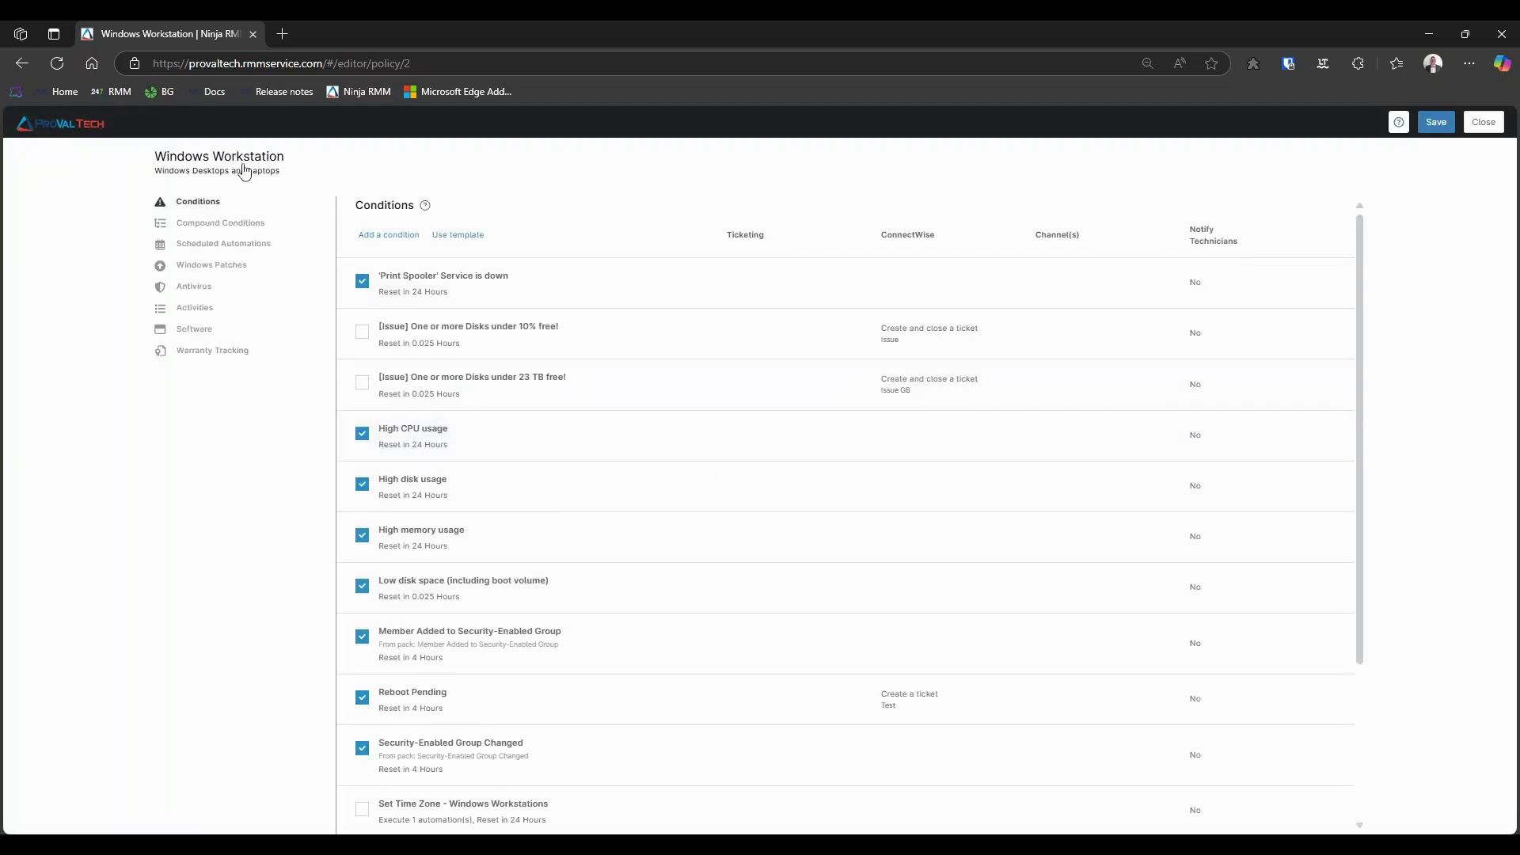
left_click(191, 340)
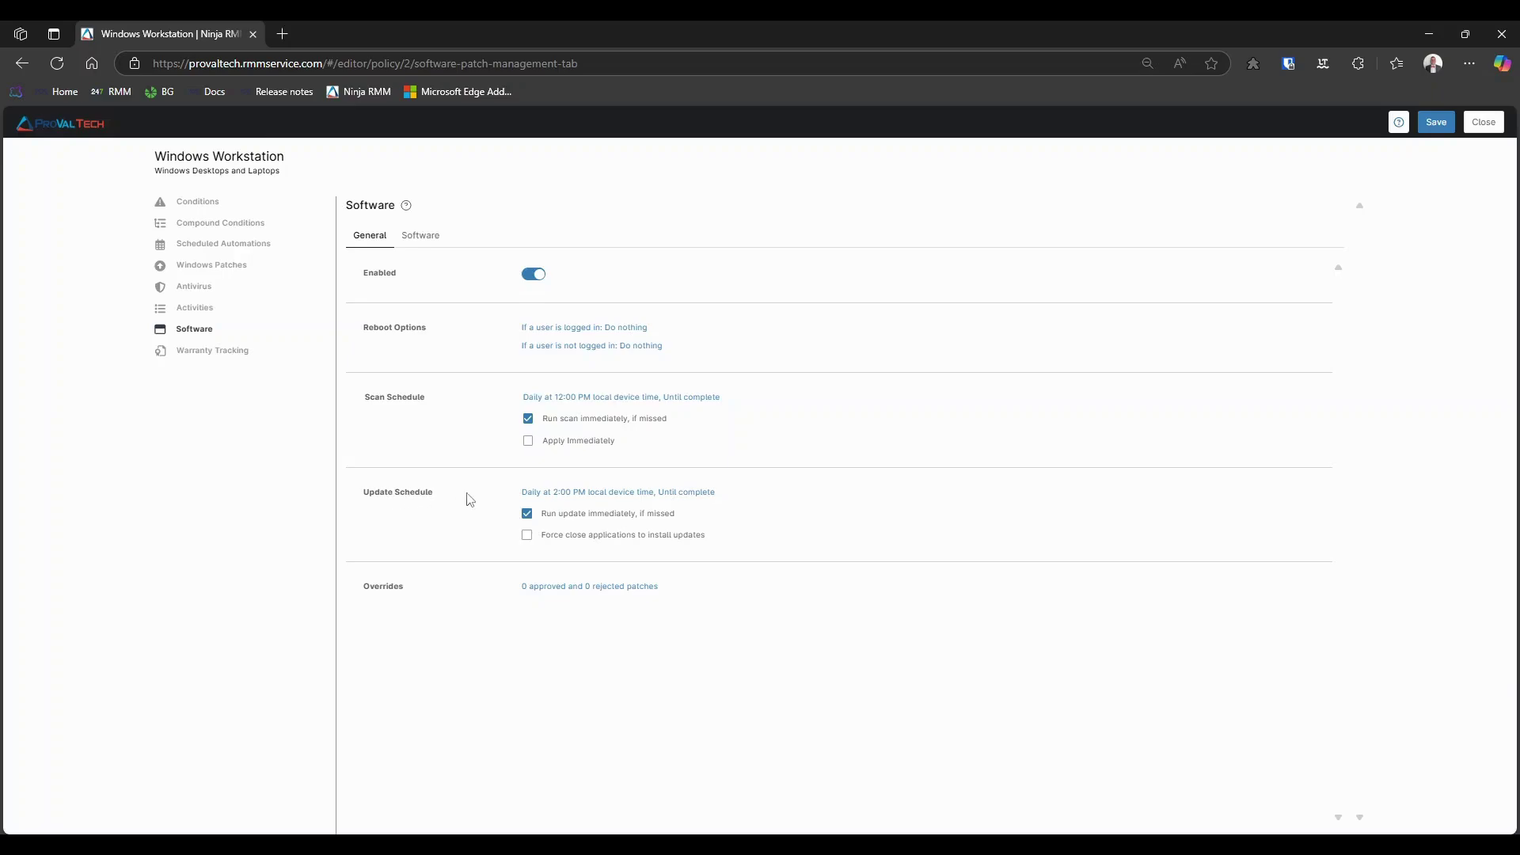
left_click_drag(493, 497, 705, 558)
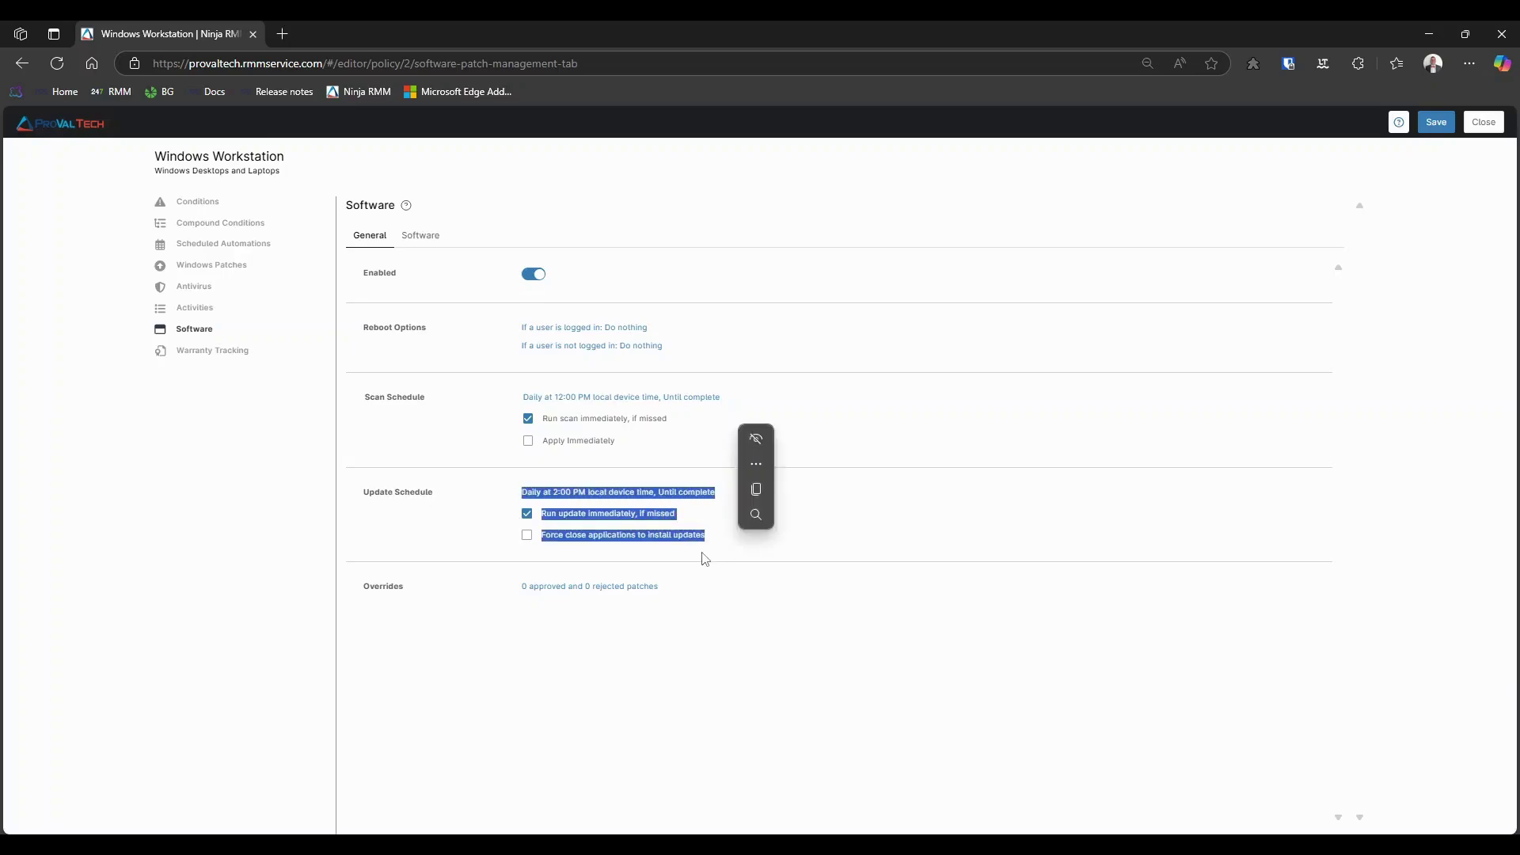
left_click(705, 558)
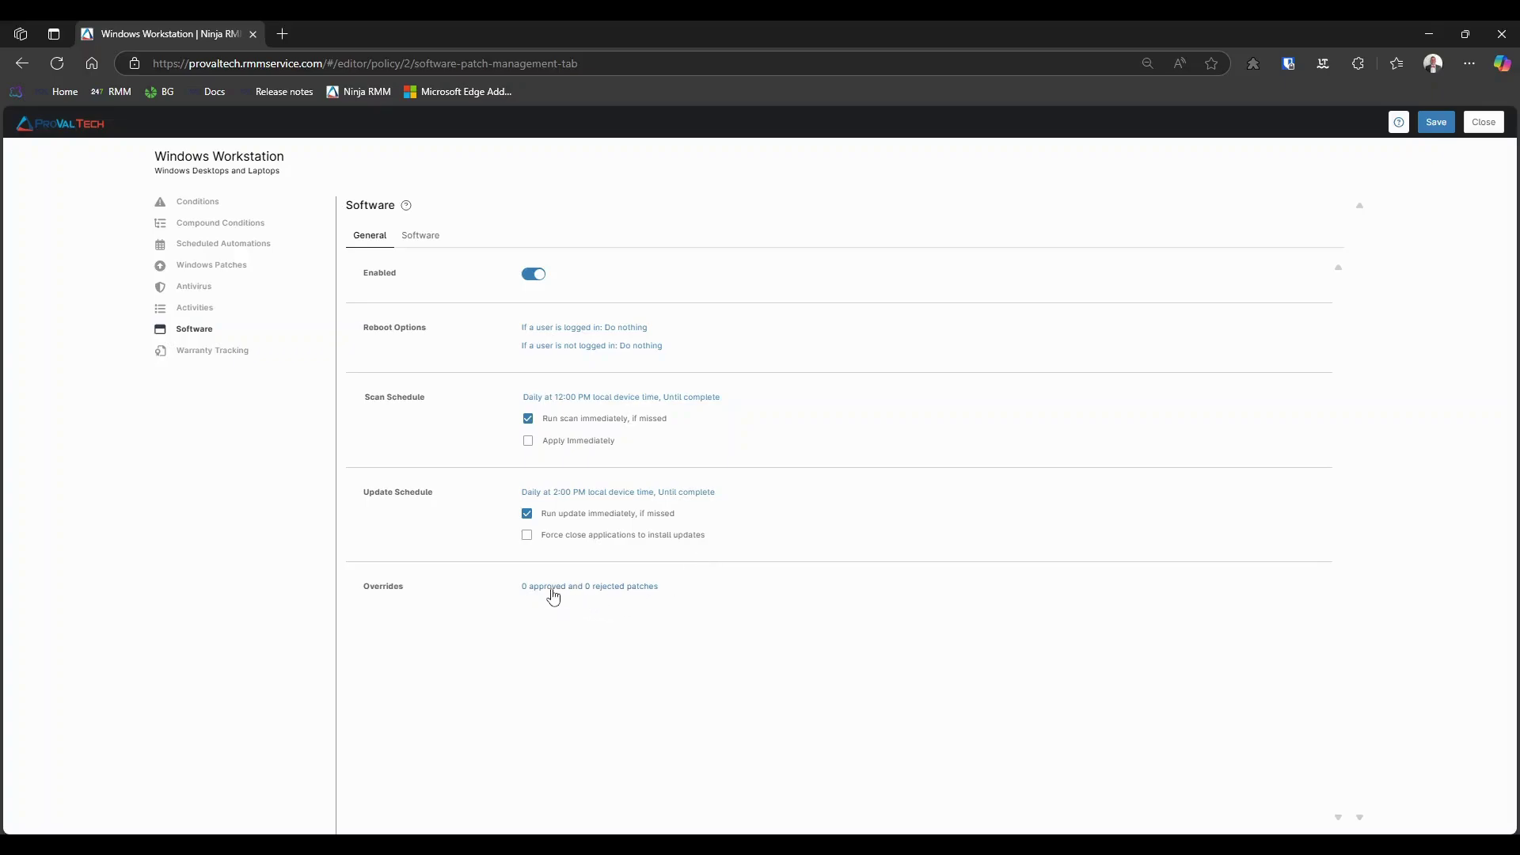
Check Software help, then view the added software list showing Chrome and Bluebeam Revu 21.
left_click(407, 205)
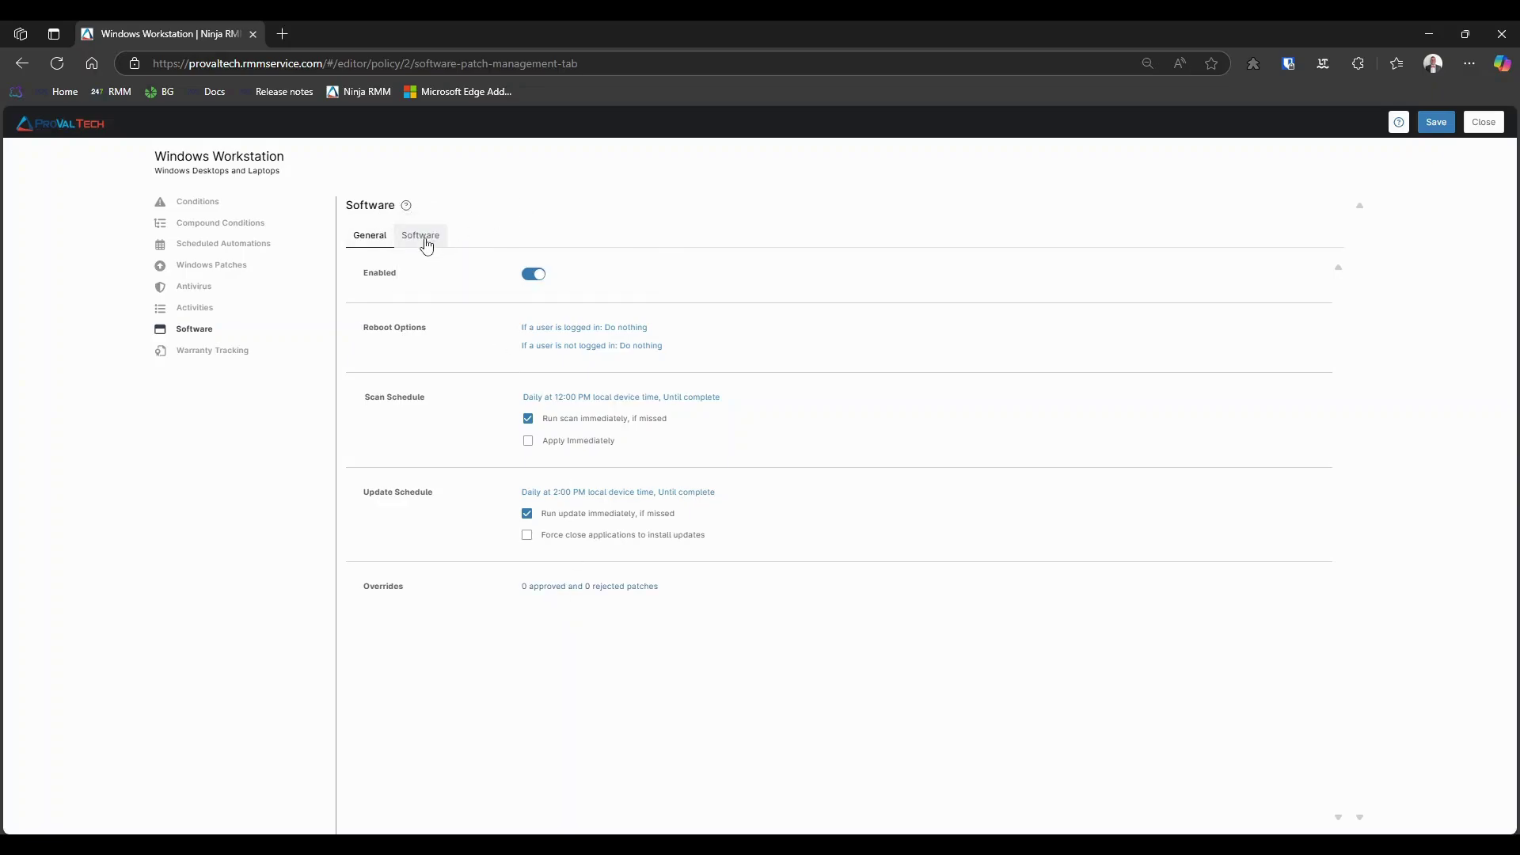
left_click(421, 235)
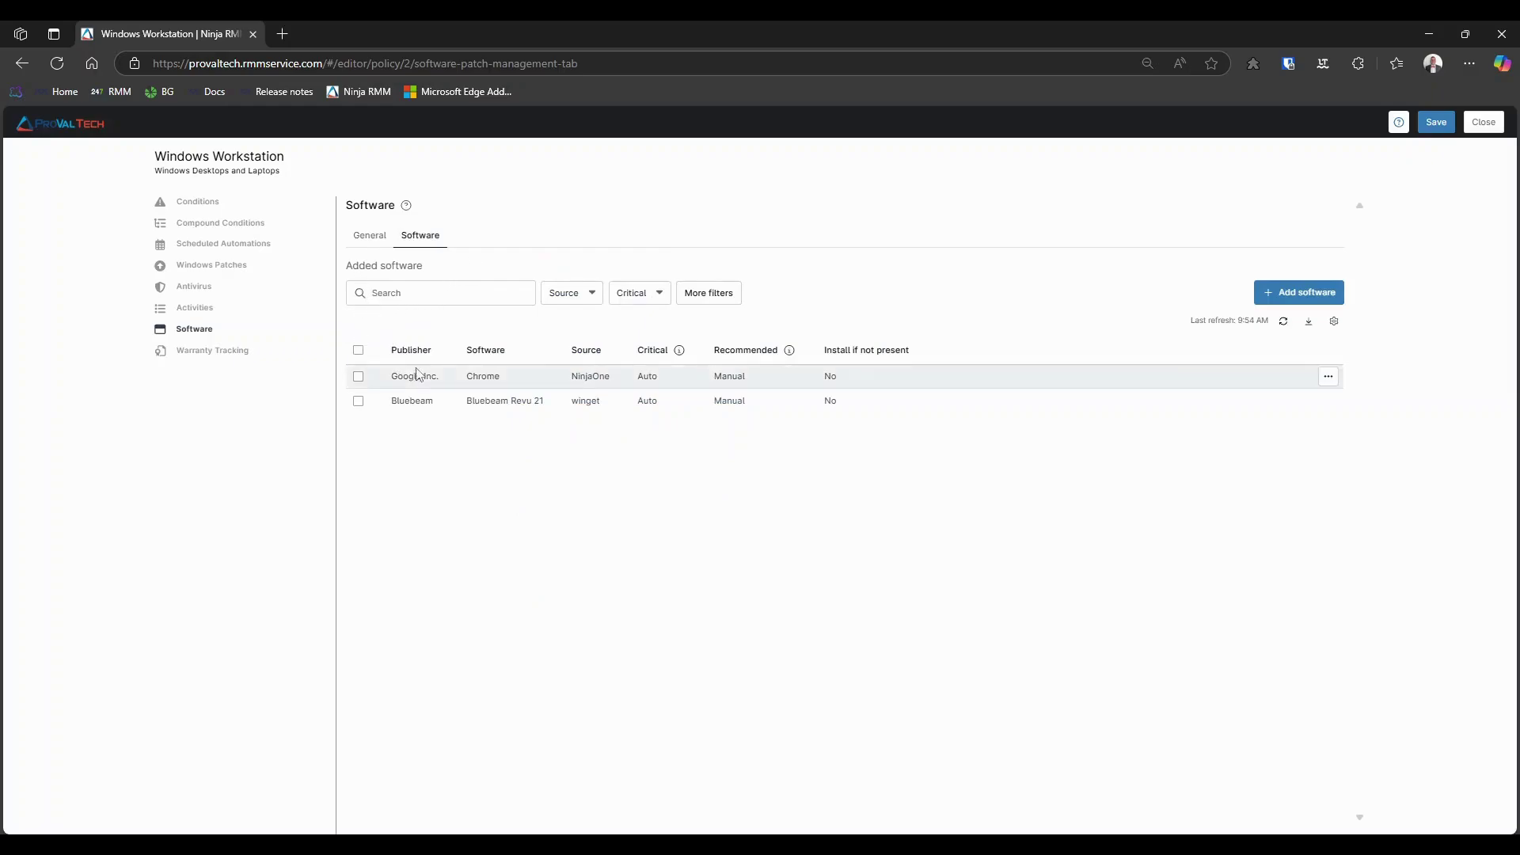
mouse_move(678, 354)
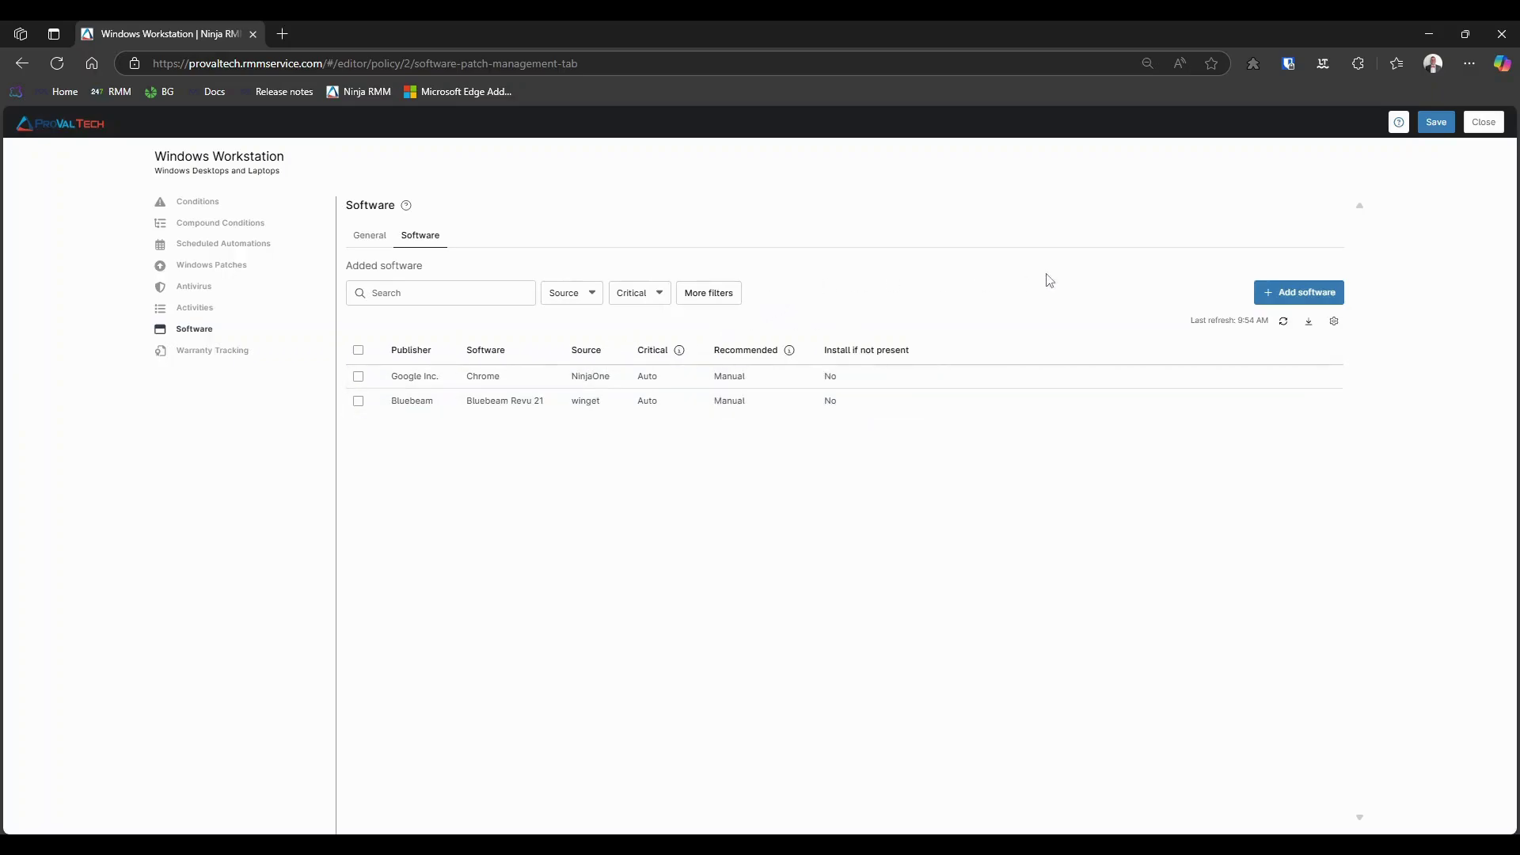
Search the software library for 'firefox' and add Mozilla Firefox from the NinjaOne source.
left_click(1284, 298)
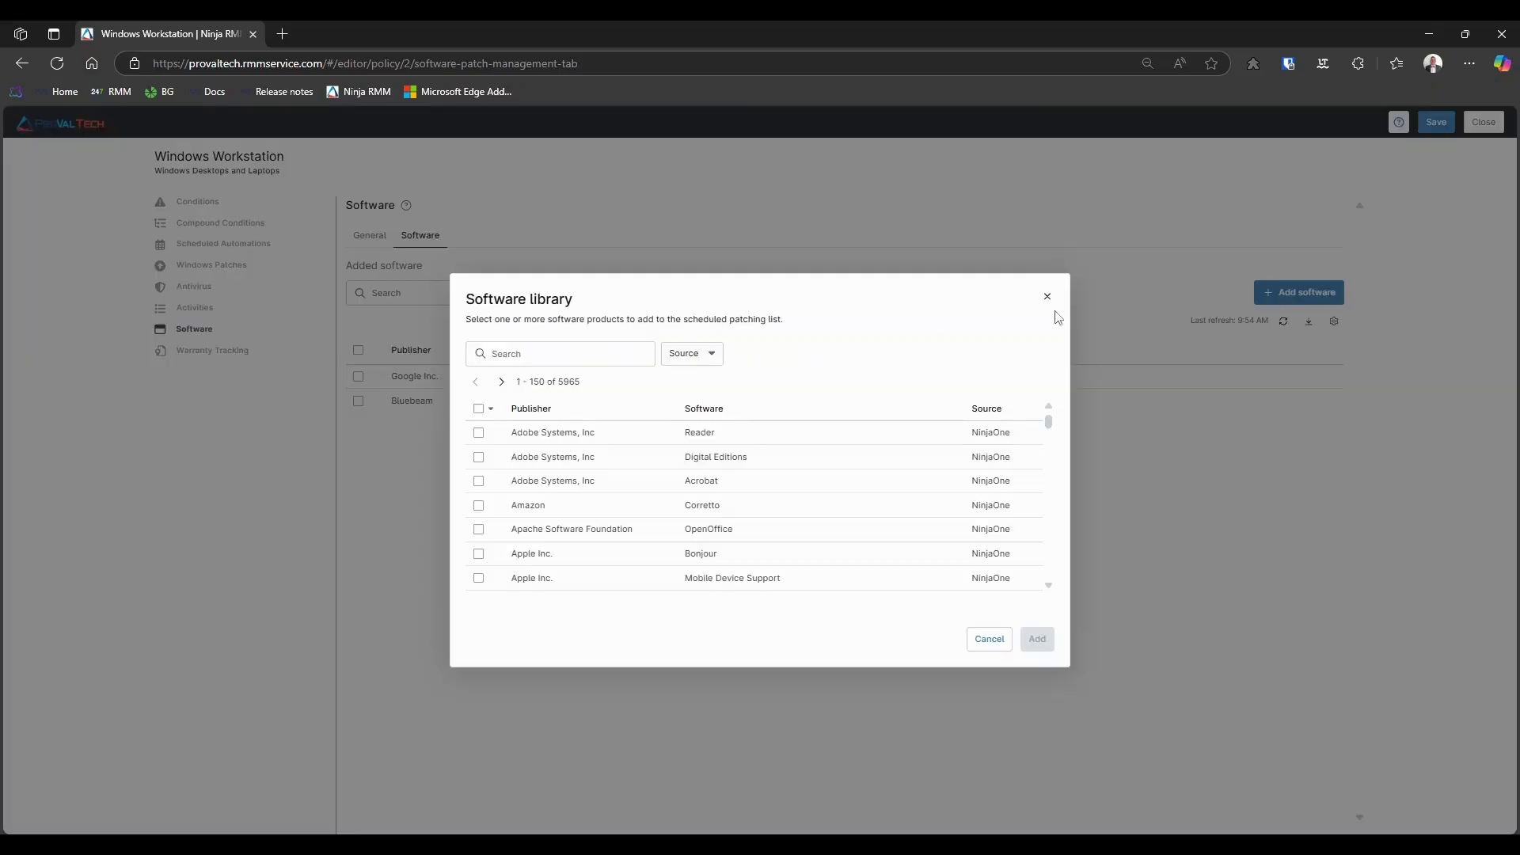
left_click(590, 352)
type("firefox")
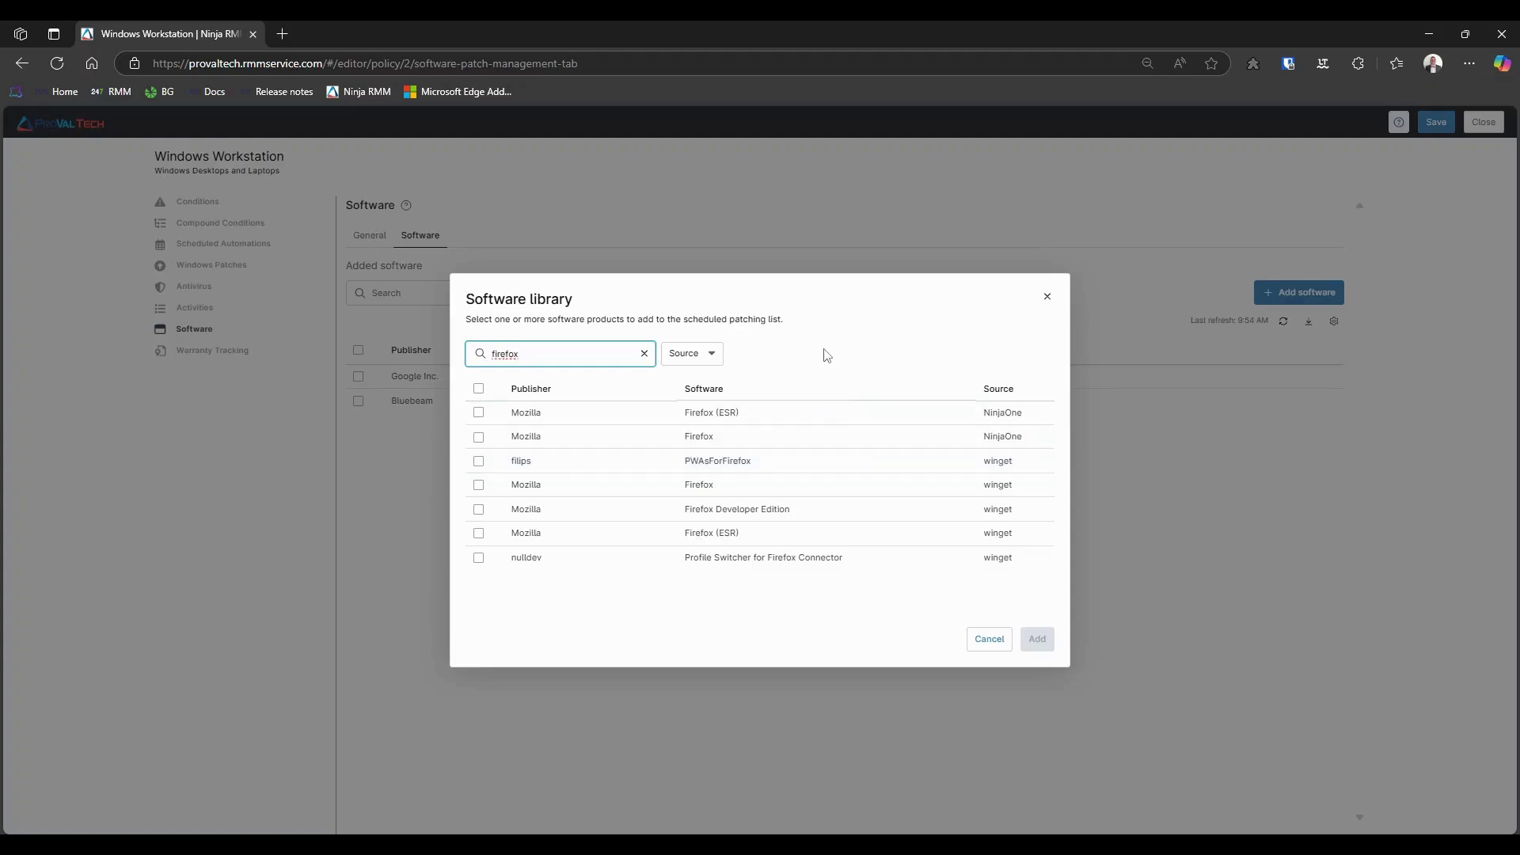
left_click(479, 440)
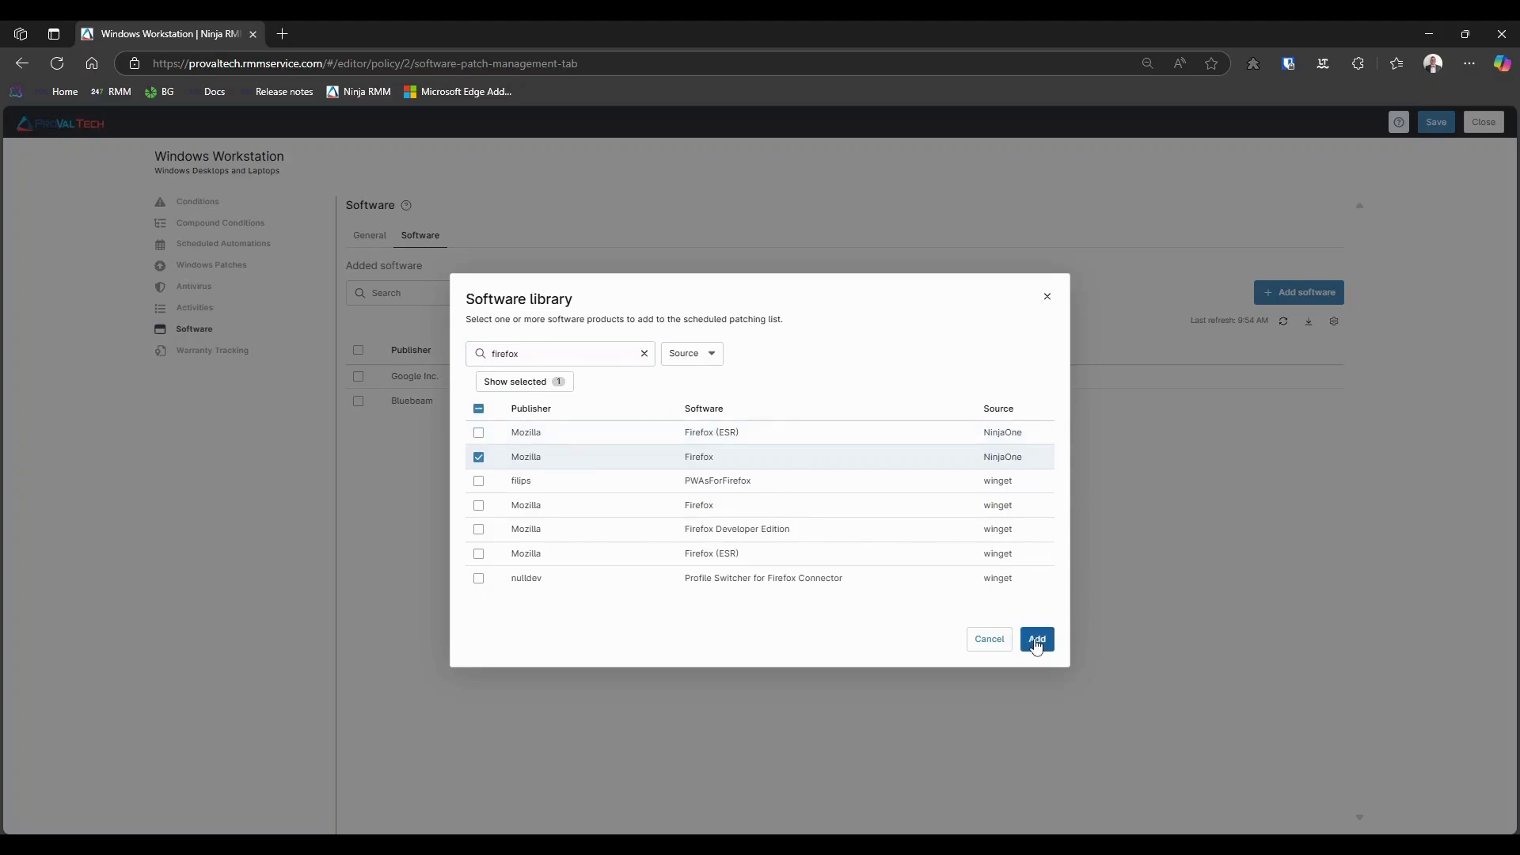
left_click(1037, 640)
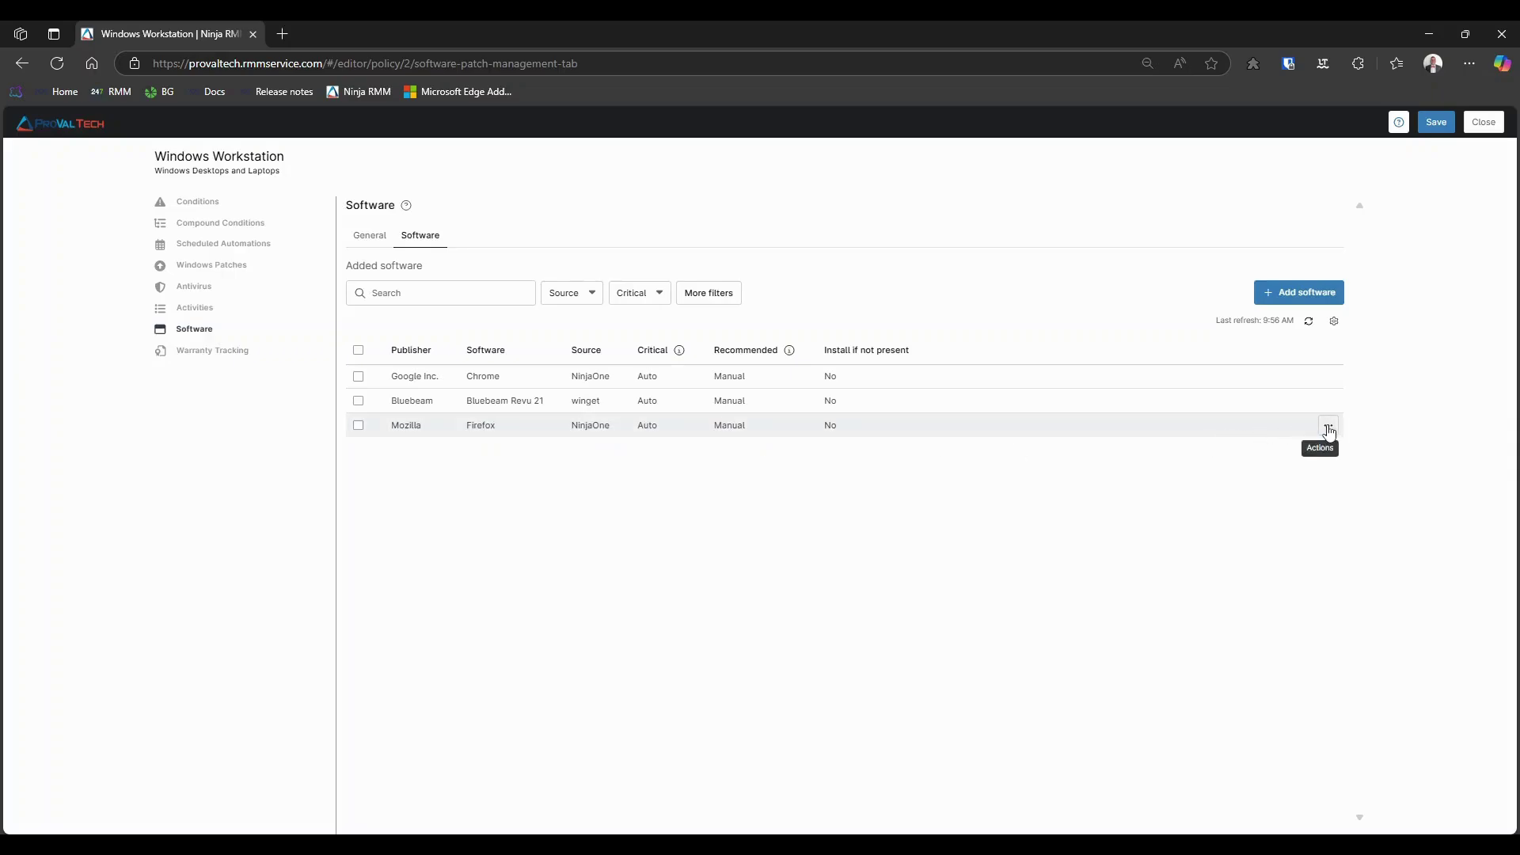
Set Firefox's Critical and Recommended patches to Auto and Install if not present to Yes.
left_click(1330, 431)
left_click(1233, 451)
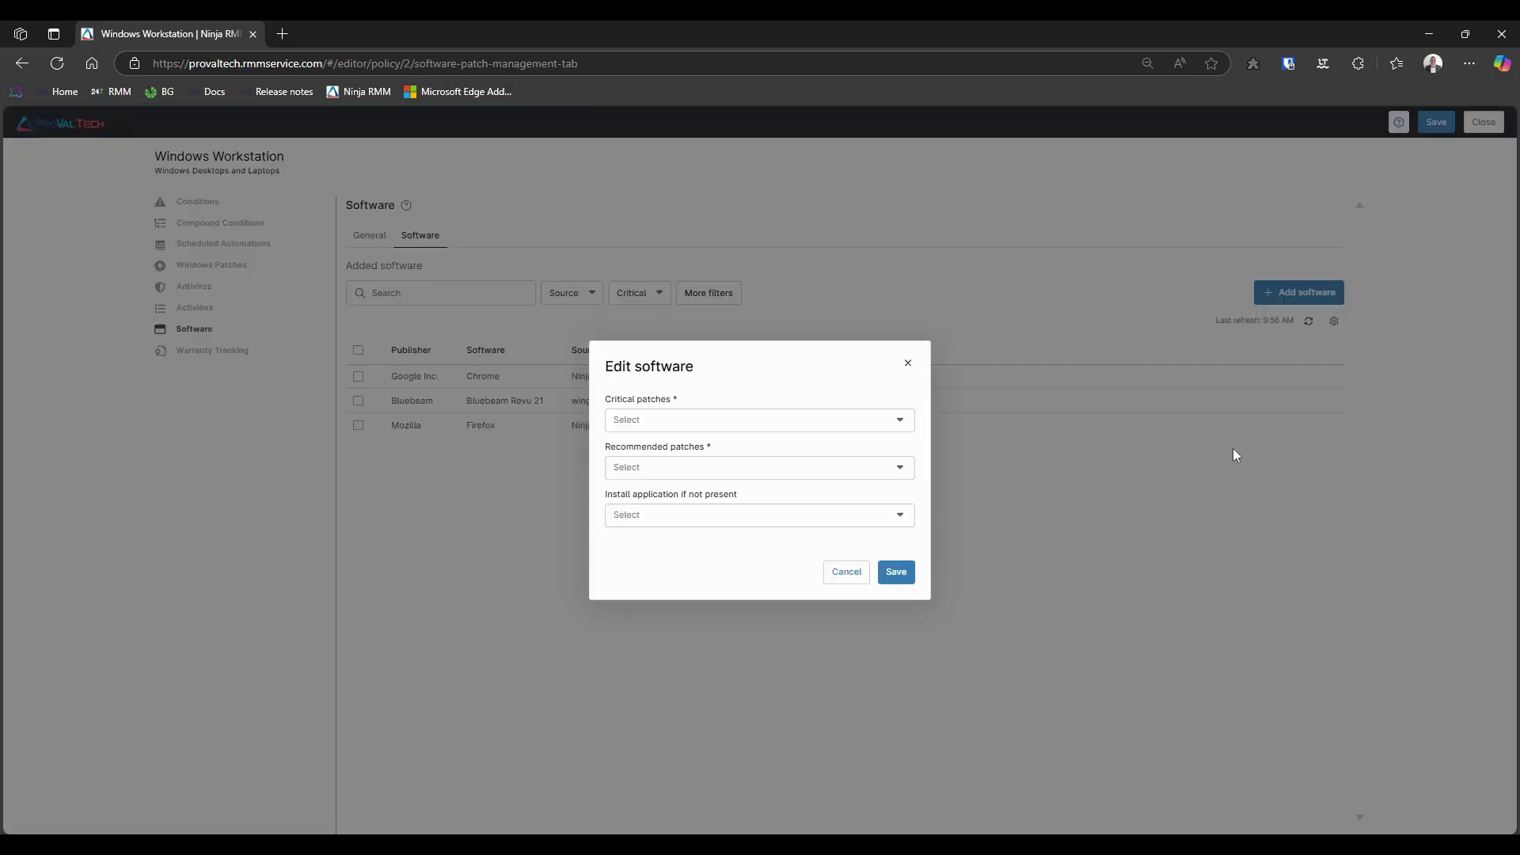
left_click(716, 423)
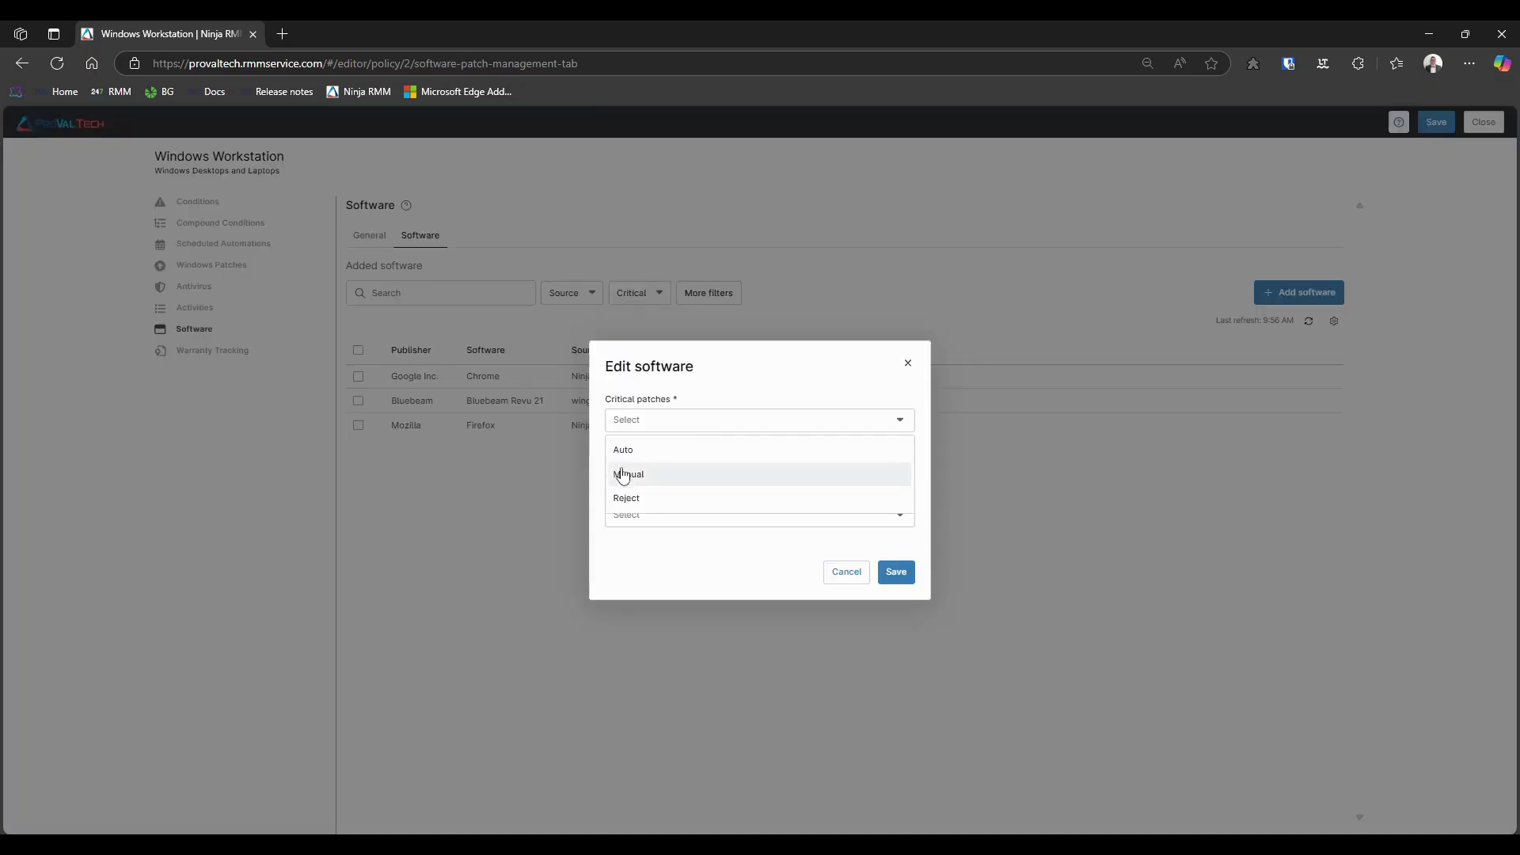
left_click(632, 457)
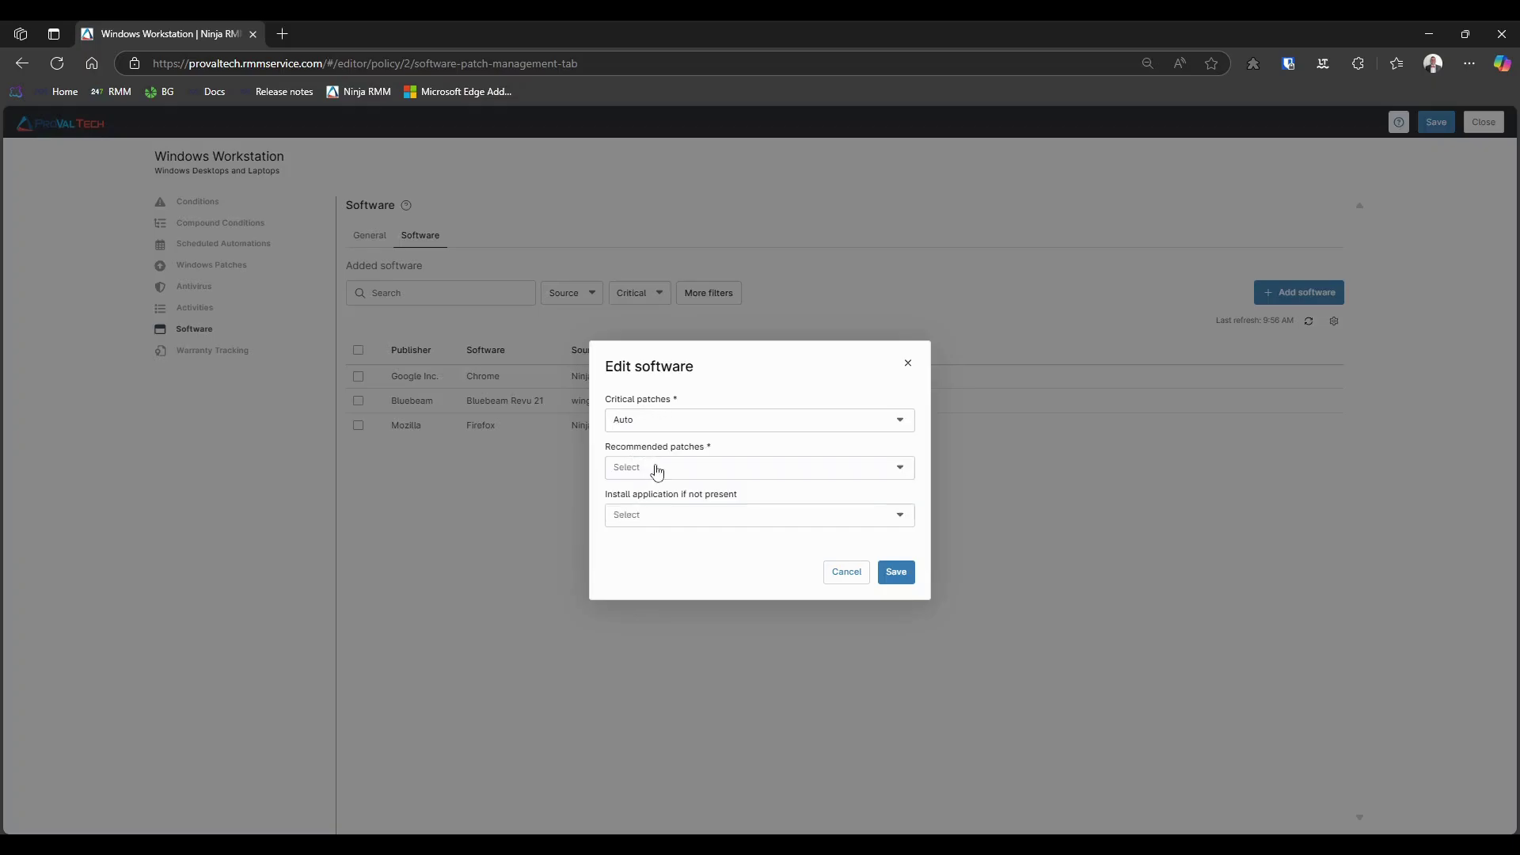
left_click(655, 470)
left_click(624, 498)
left_click(656, 515)
left_click(637, 554)
left_click(900, 575)
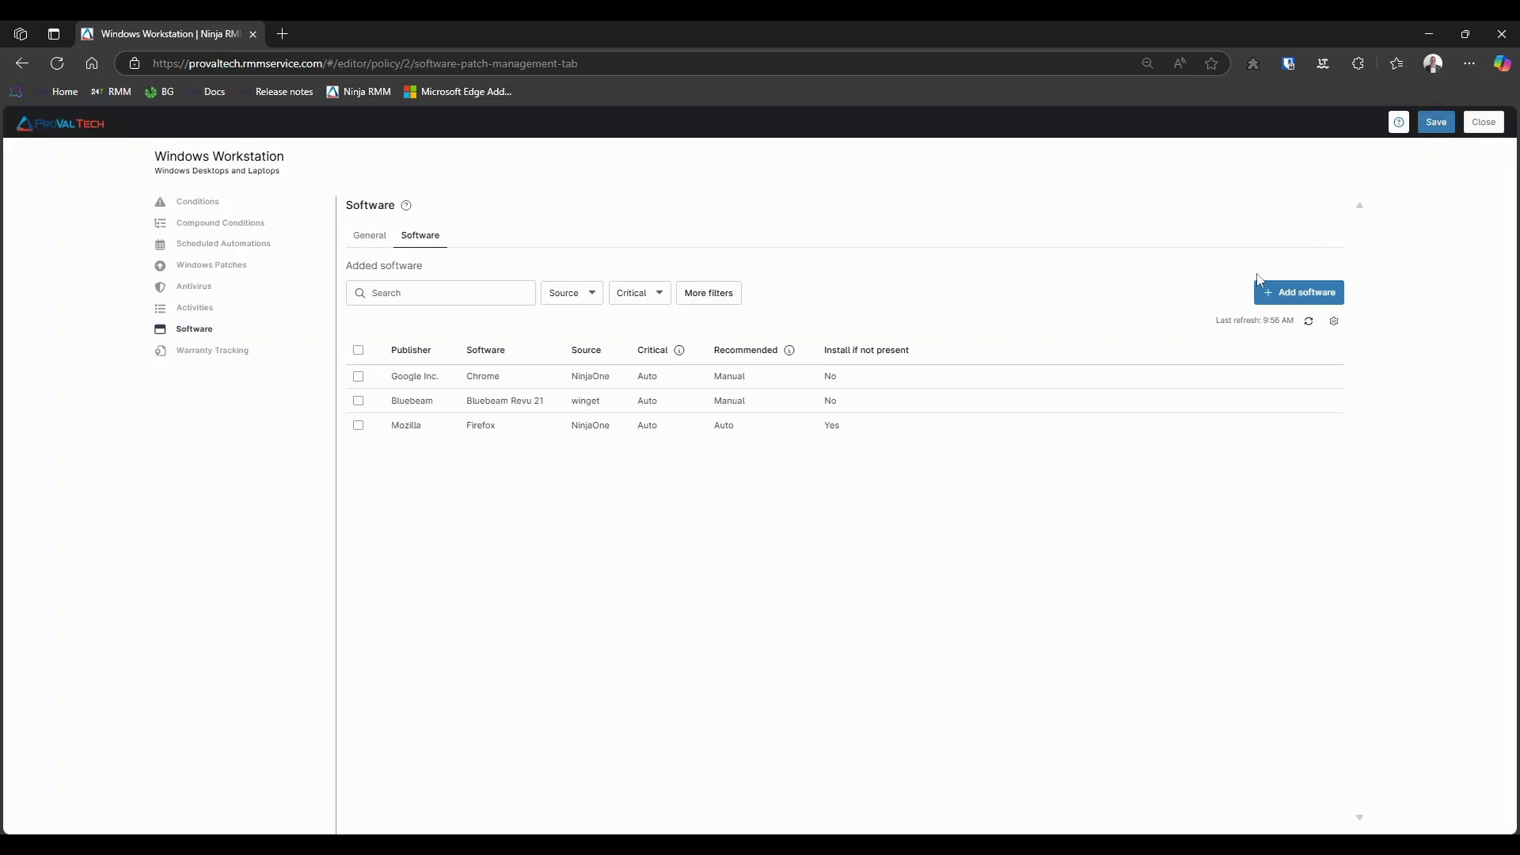
Reopen the software library and scroll through its 5964 available products.
left_click(1276, 293)
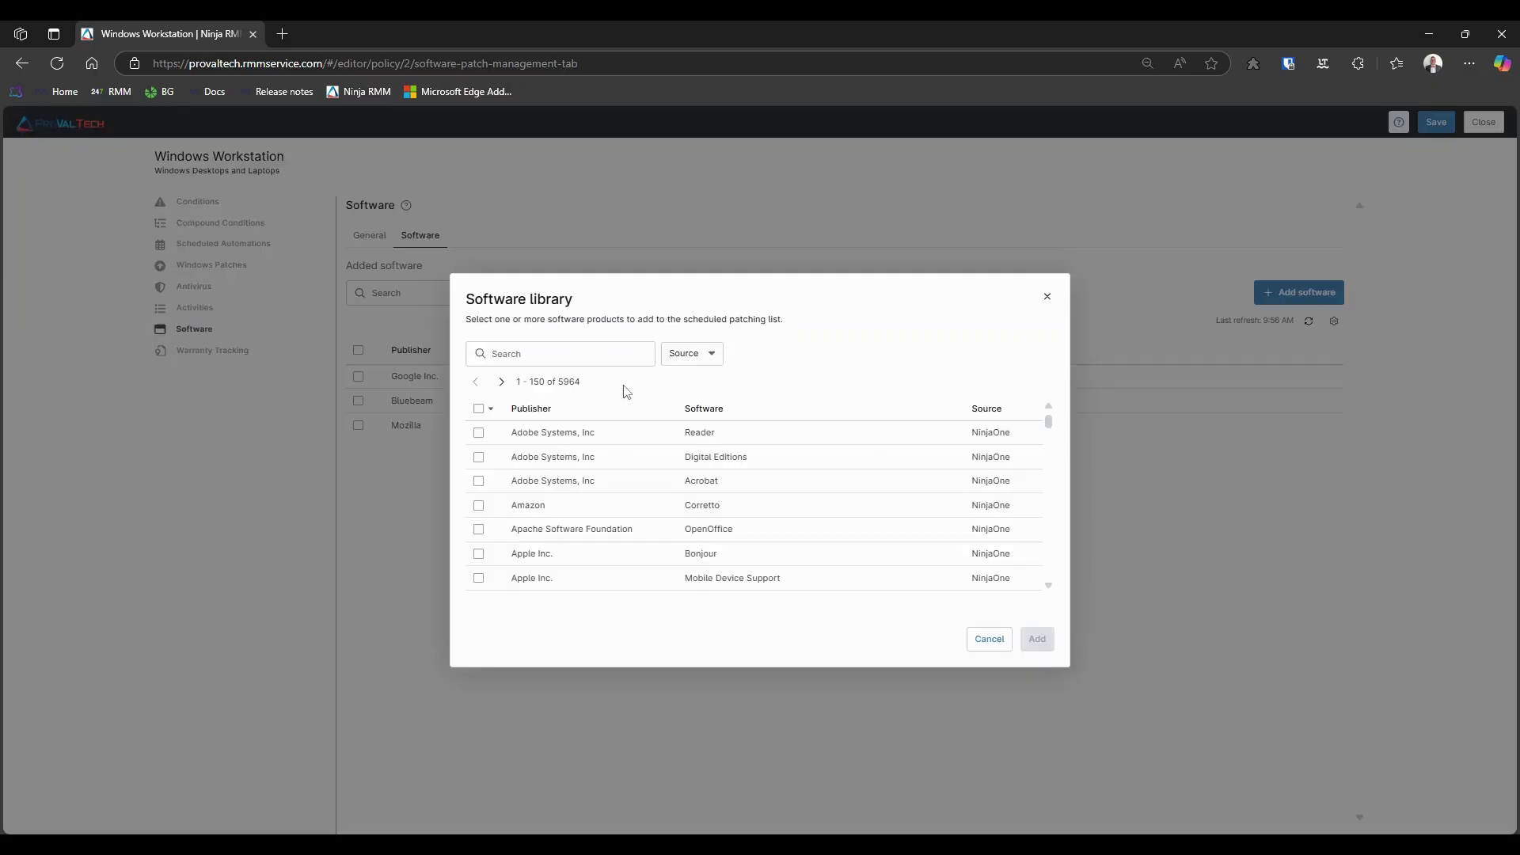
left_click_drag(1050, 424, 1057, 467)
left_click_drag(1055, 496, 1050, 418)
left_click_drag(557, 384, 583, 390)
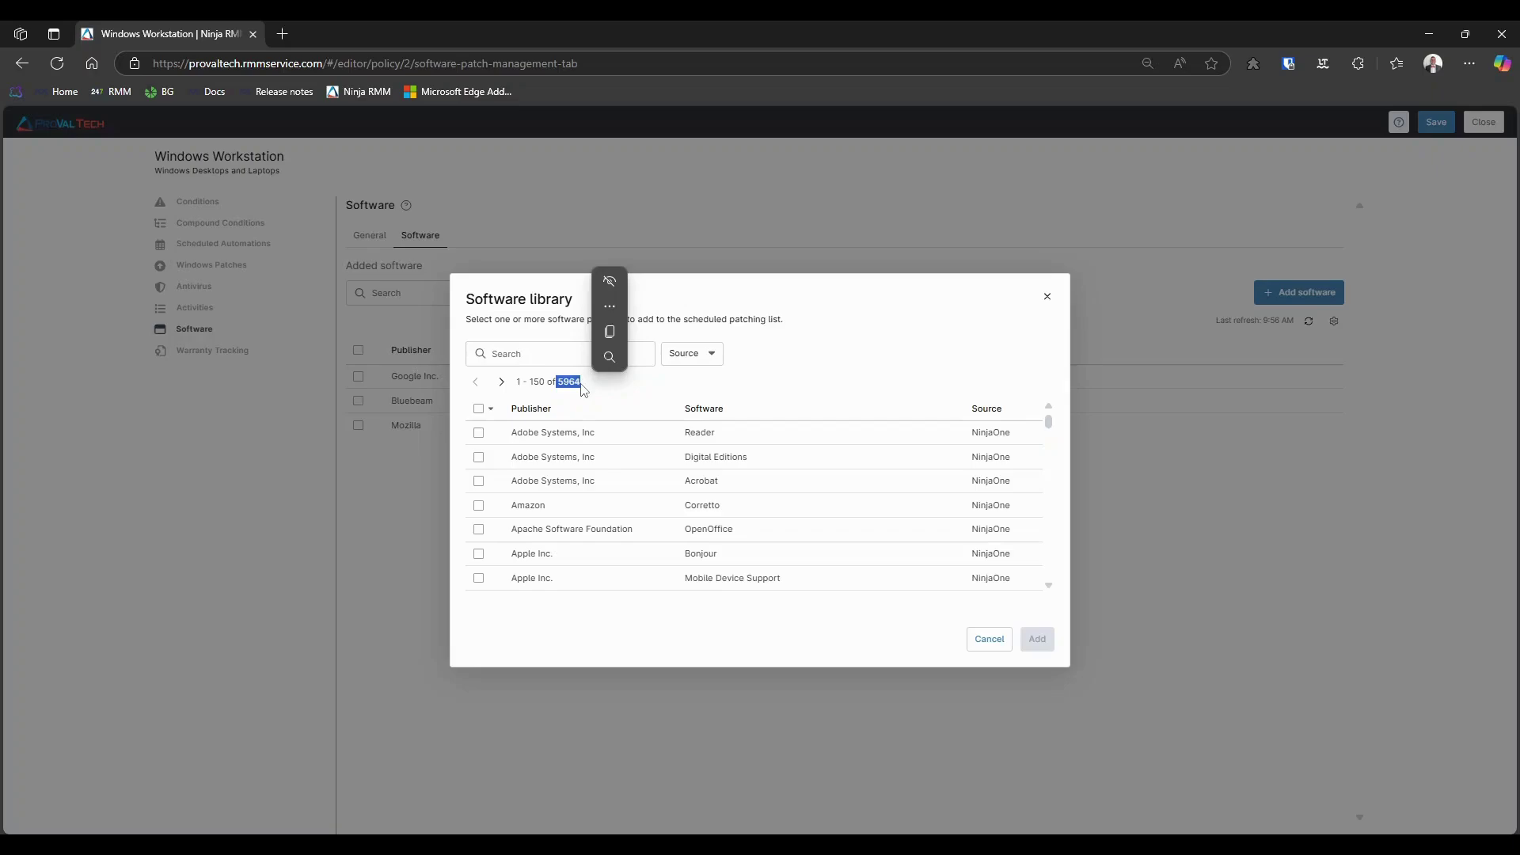
left_click(577, 392)
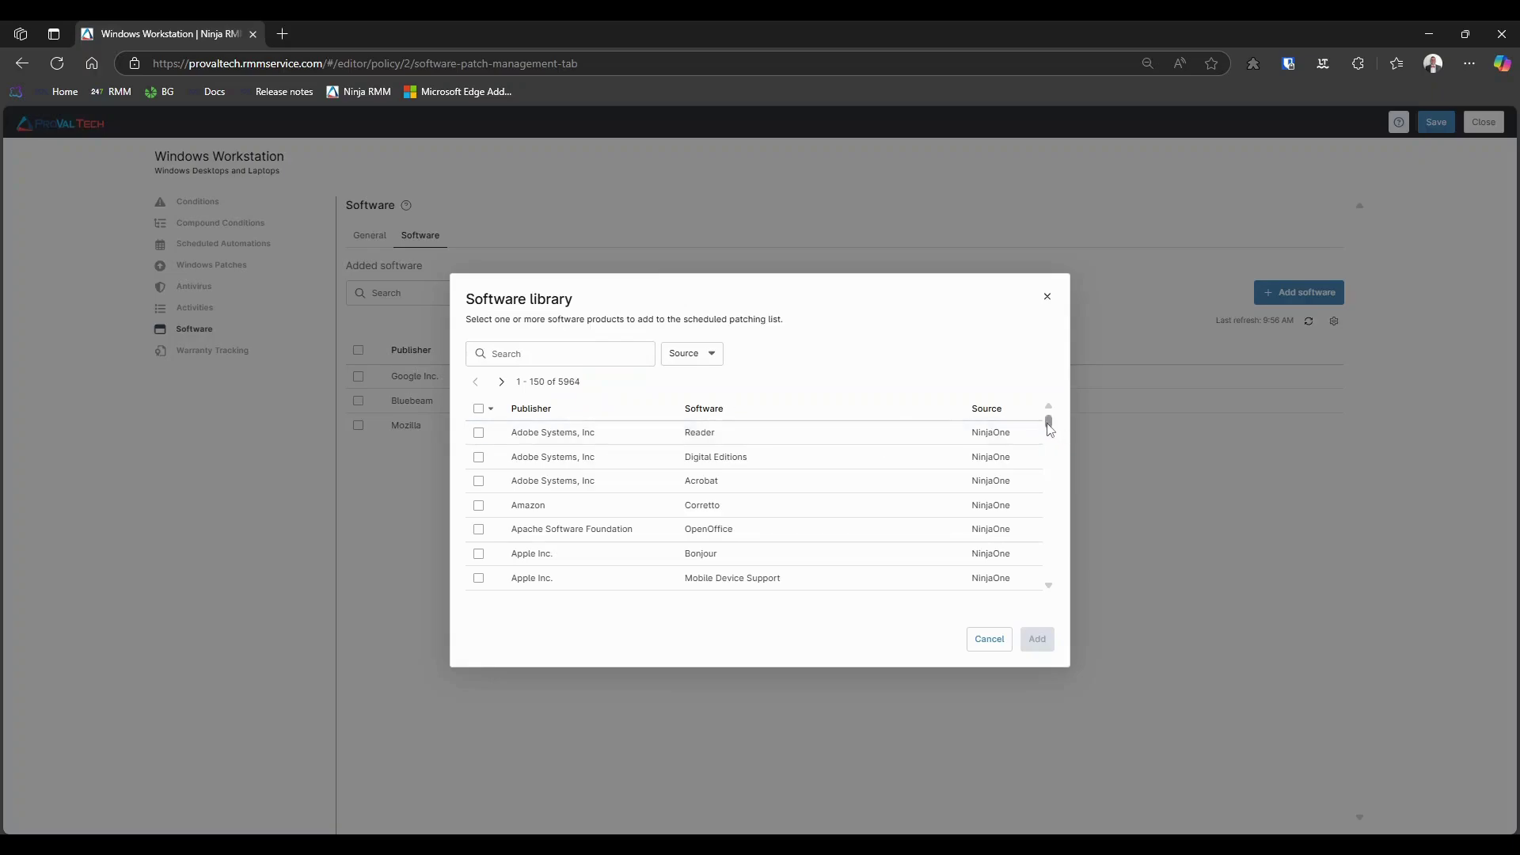
mouse_move(1048, 424)
left_mouse_down()
mouse_move(1046, 574)
mouse_move(1050, 424)
left_mouse_up()
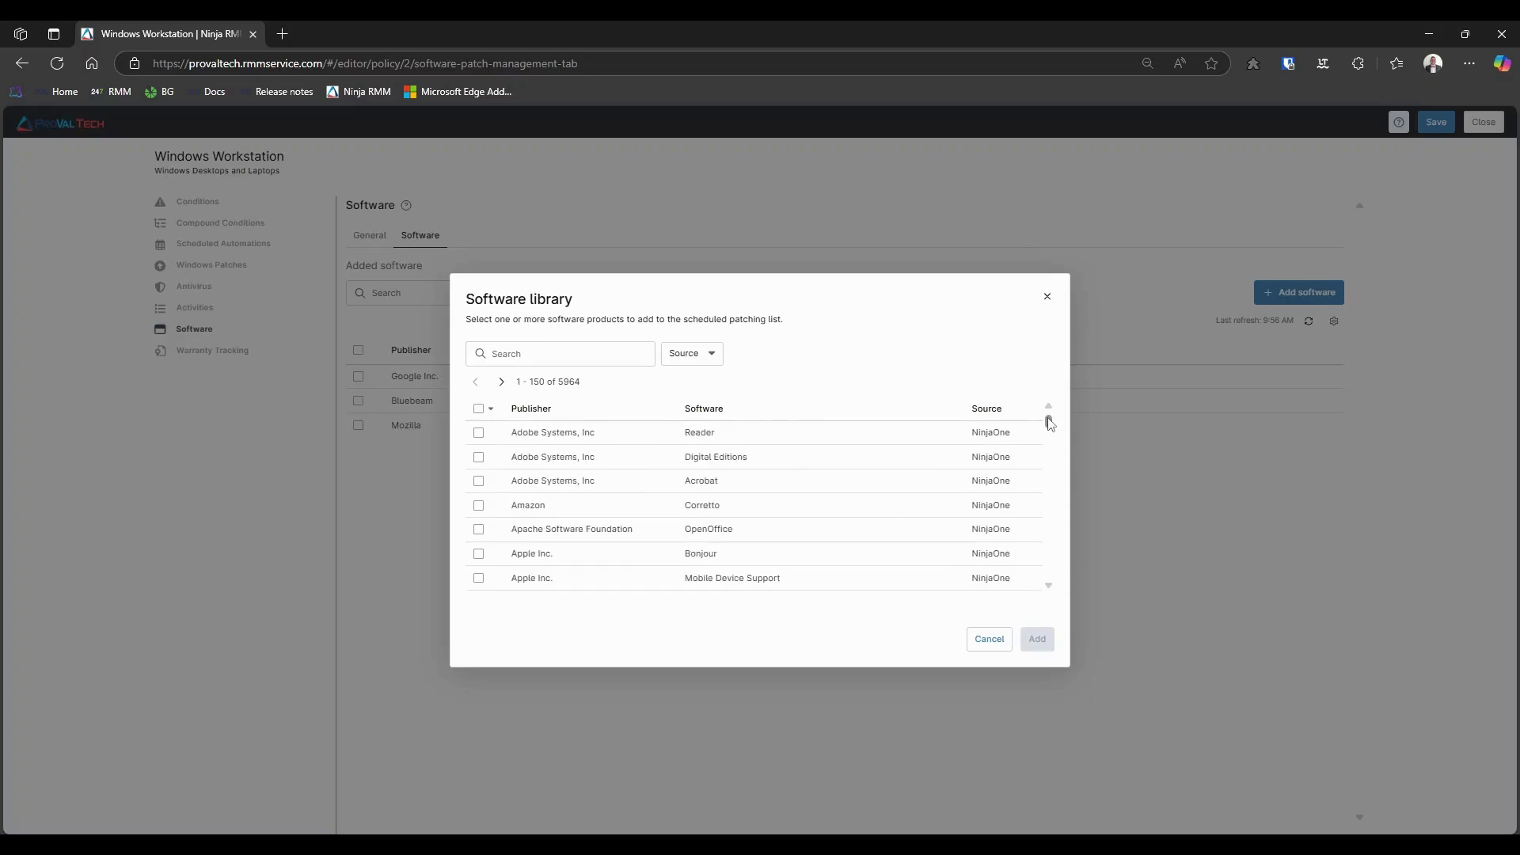